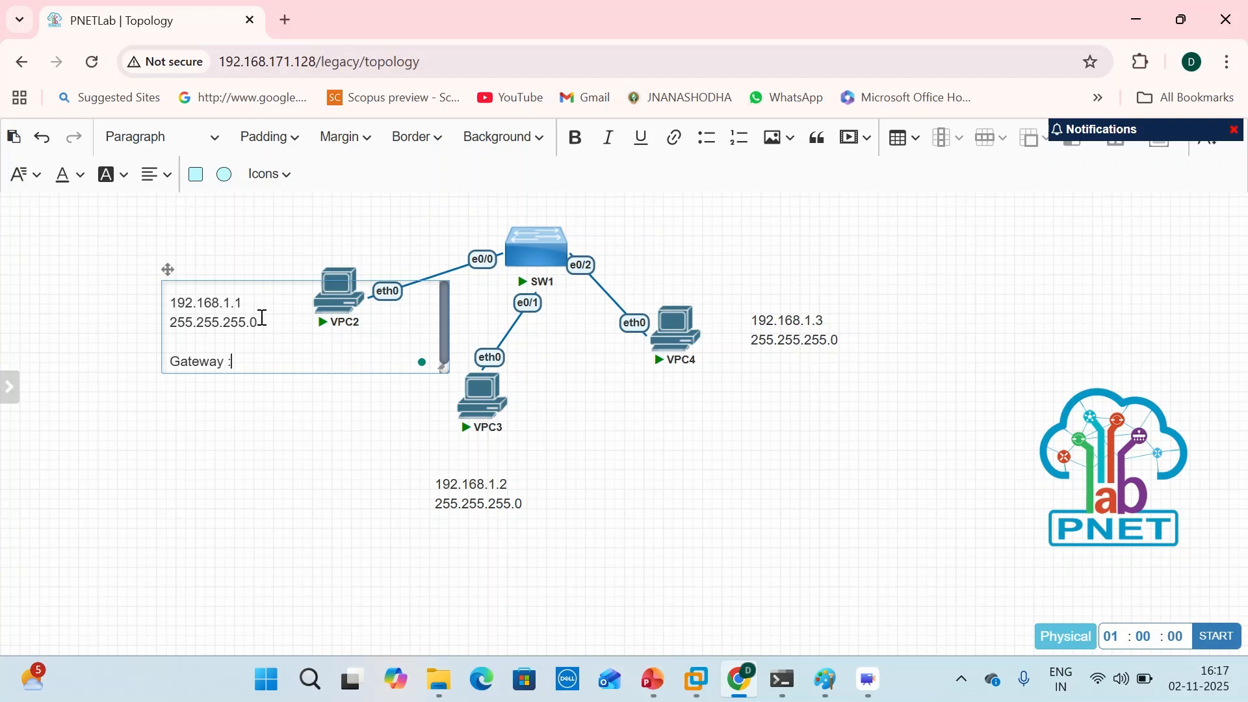
Complete VPC2's address label with the line "Gateway :192.168.1.100" and move the label to the left, clear of VPC2.
text(92.168.1.100)
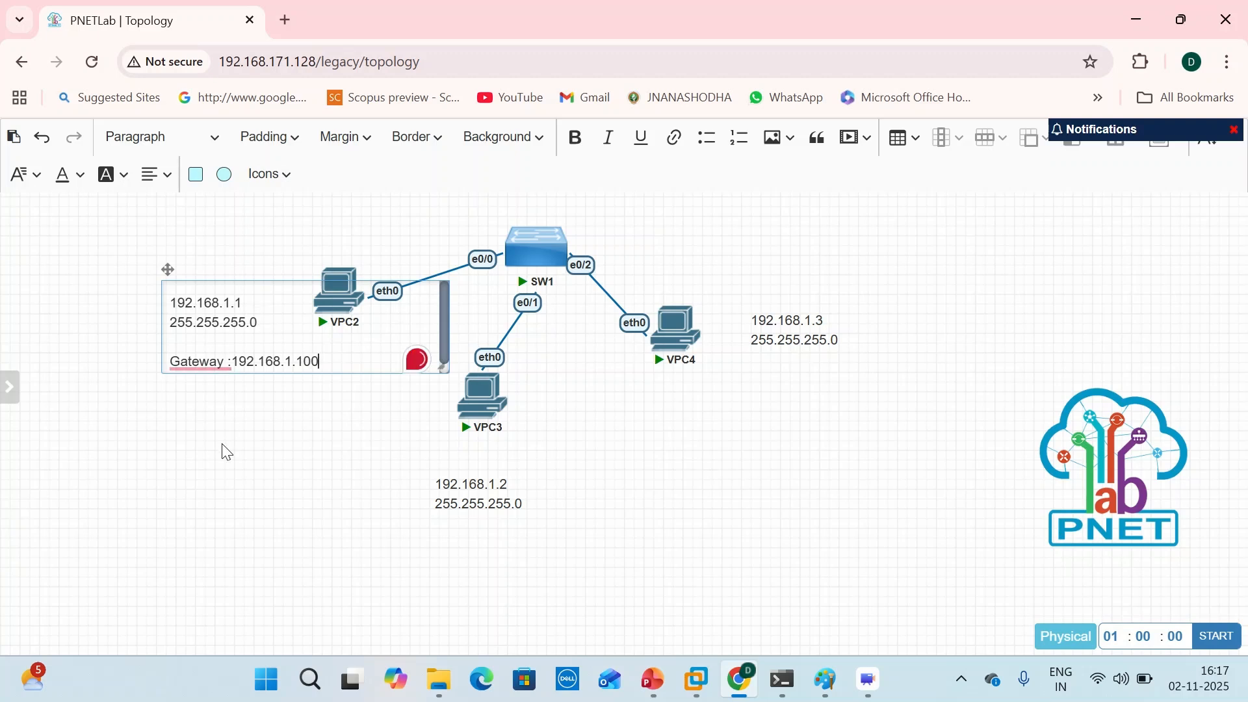
right_click(192, 362)
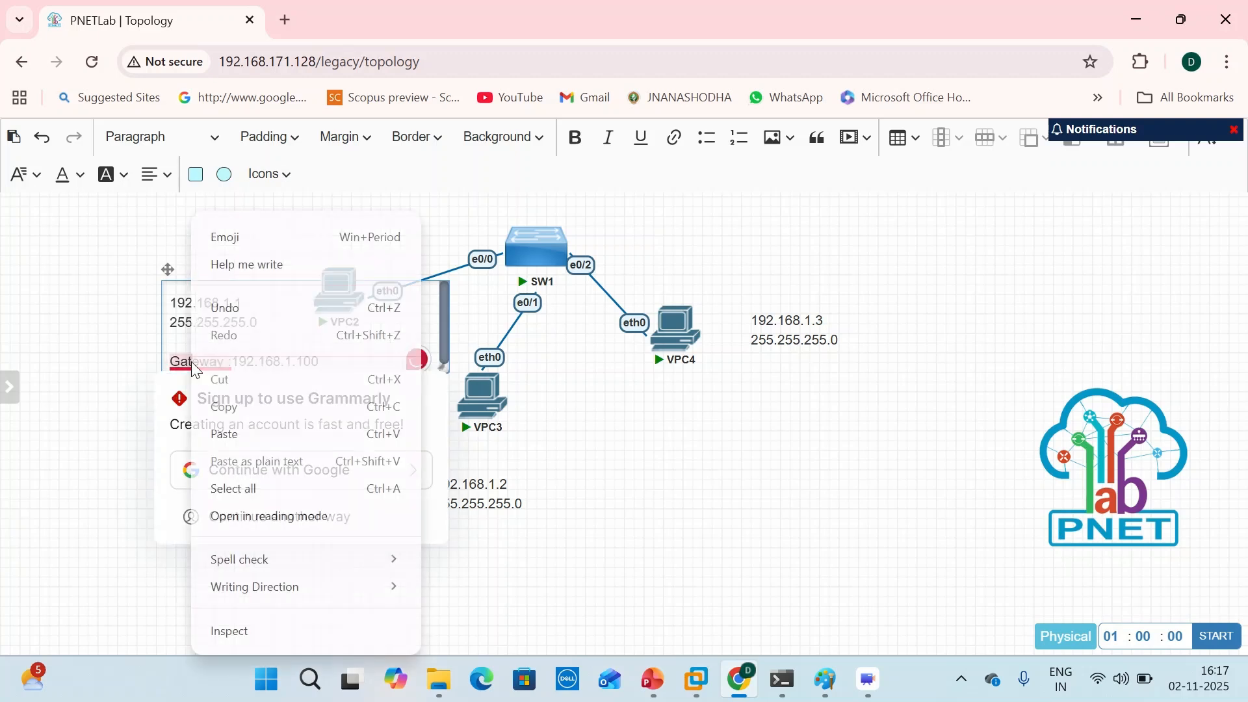
key(Escape)
click(96, 303)
drag(210, 335, 127, 322)
Add the line "Gateway : 192.168.1.100" beneath the subnet mask in VPC3's address label.
double_click(537, 509)
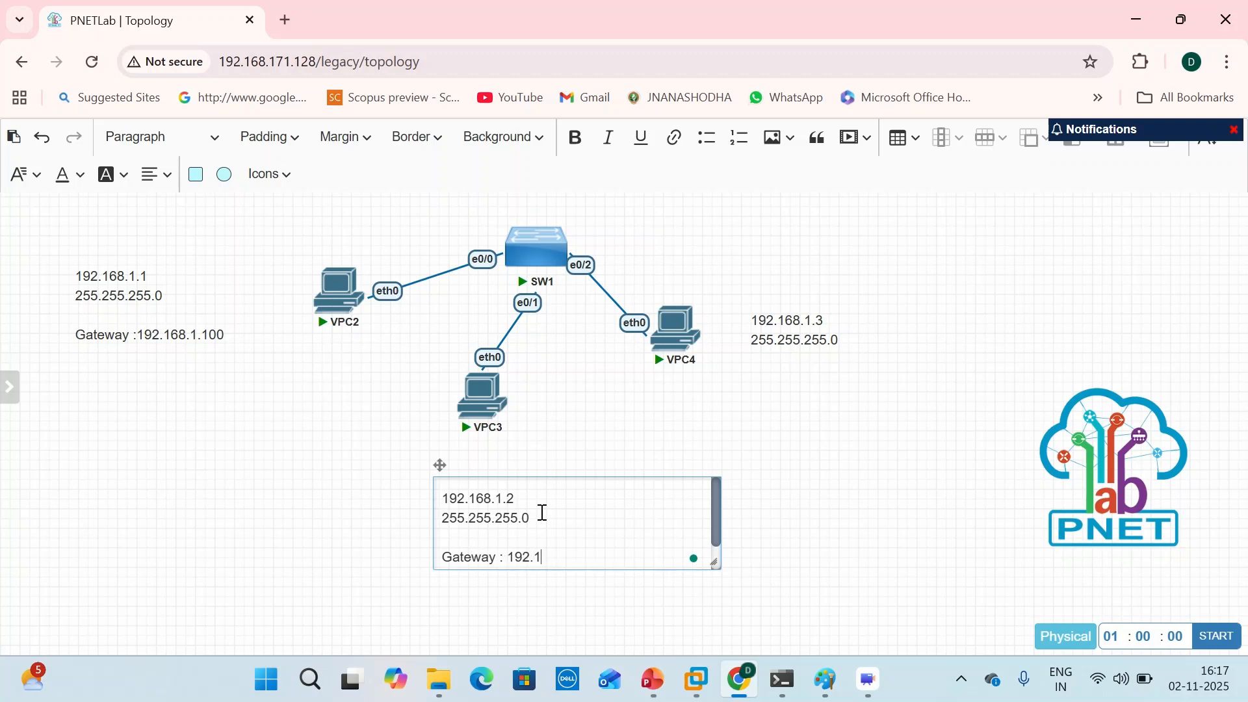
text(100)
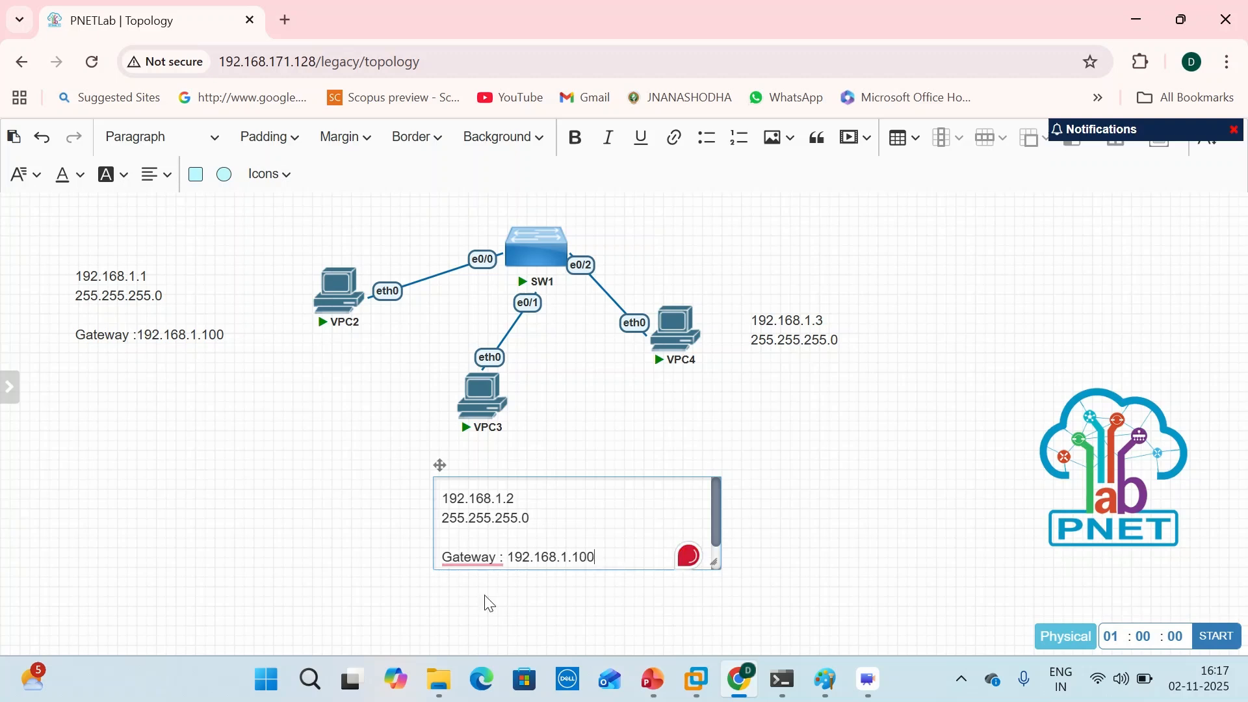
click(504, 614)
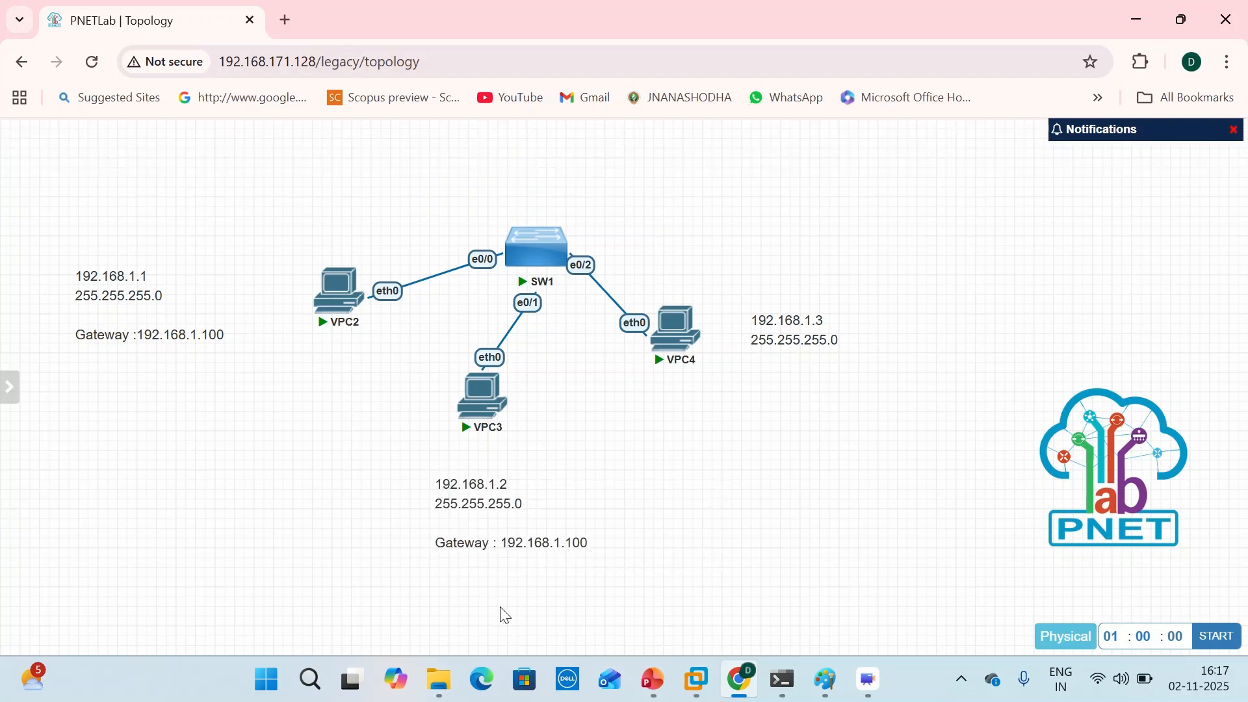
Add the line "Gateway : 192.168.1.100" to VPC4's address label, and shift the VPC4 and VPC3 labels slightly up and right.
double_click(824, 334)
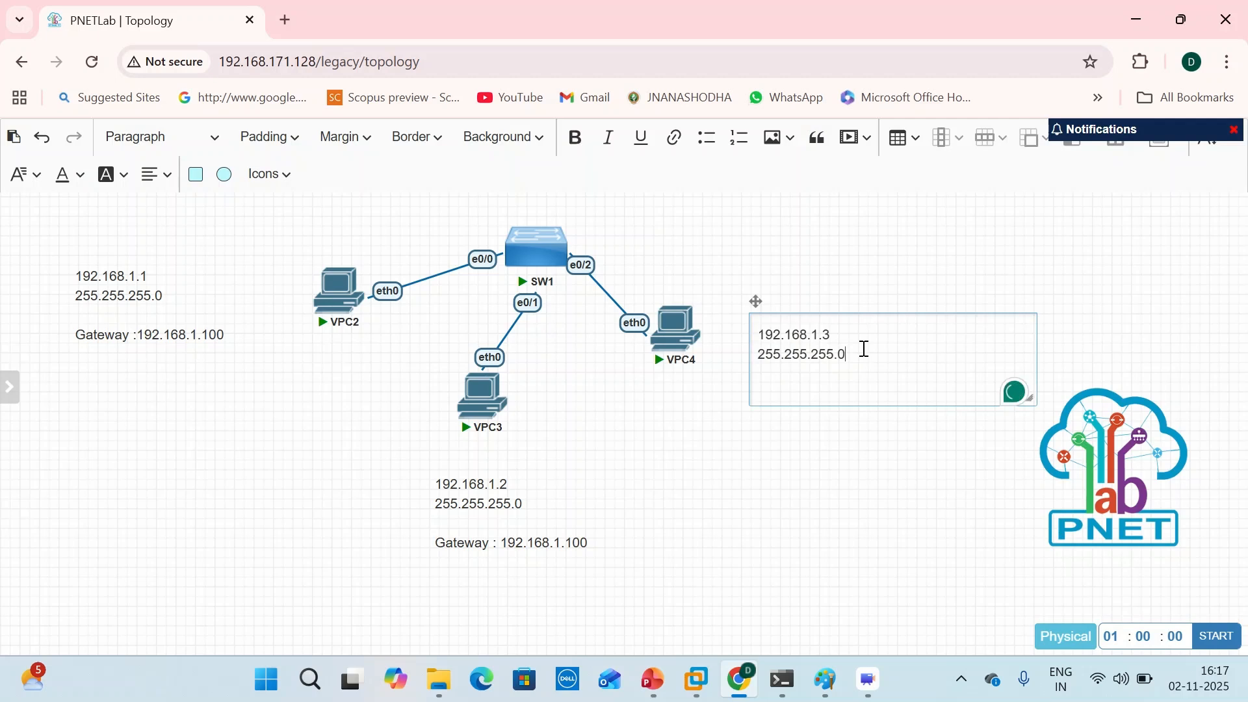
key(Return)
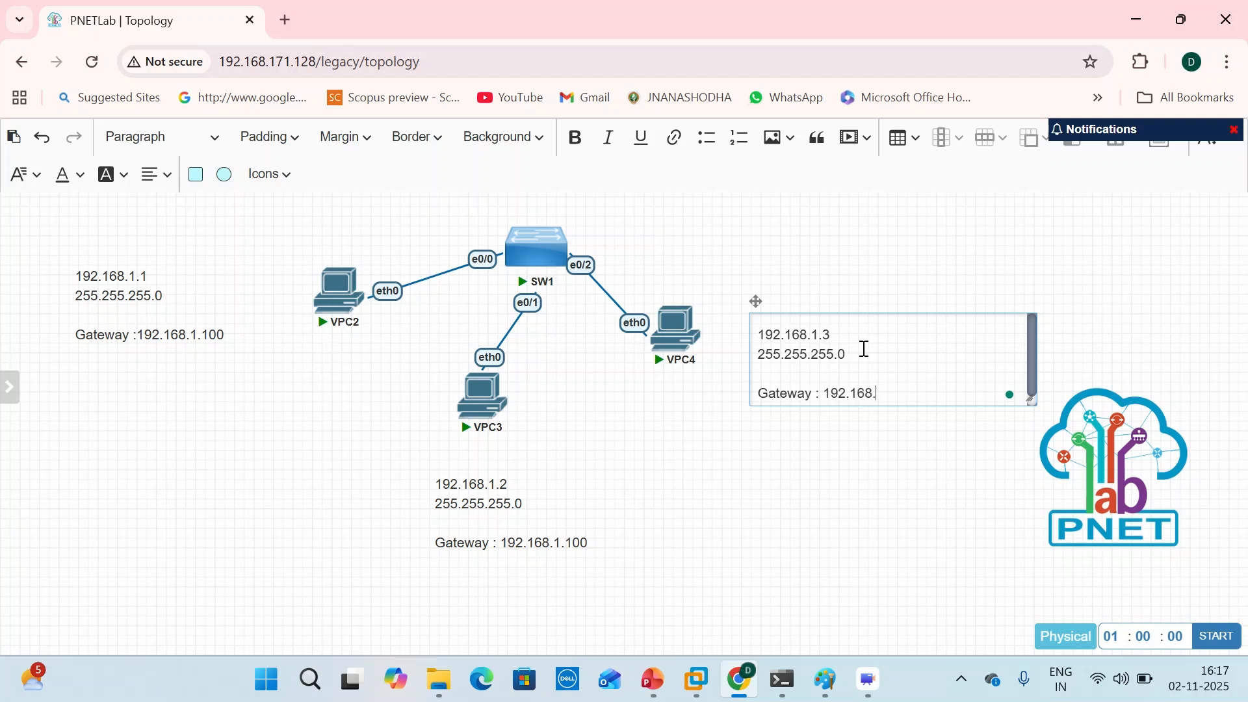
text(00)
click(891, 468)
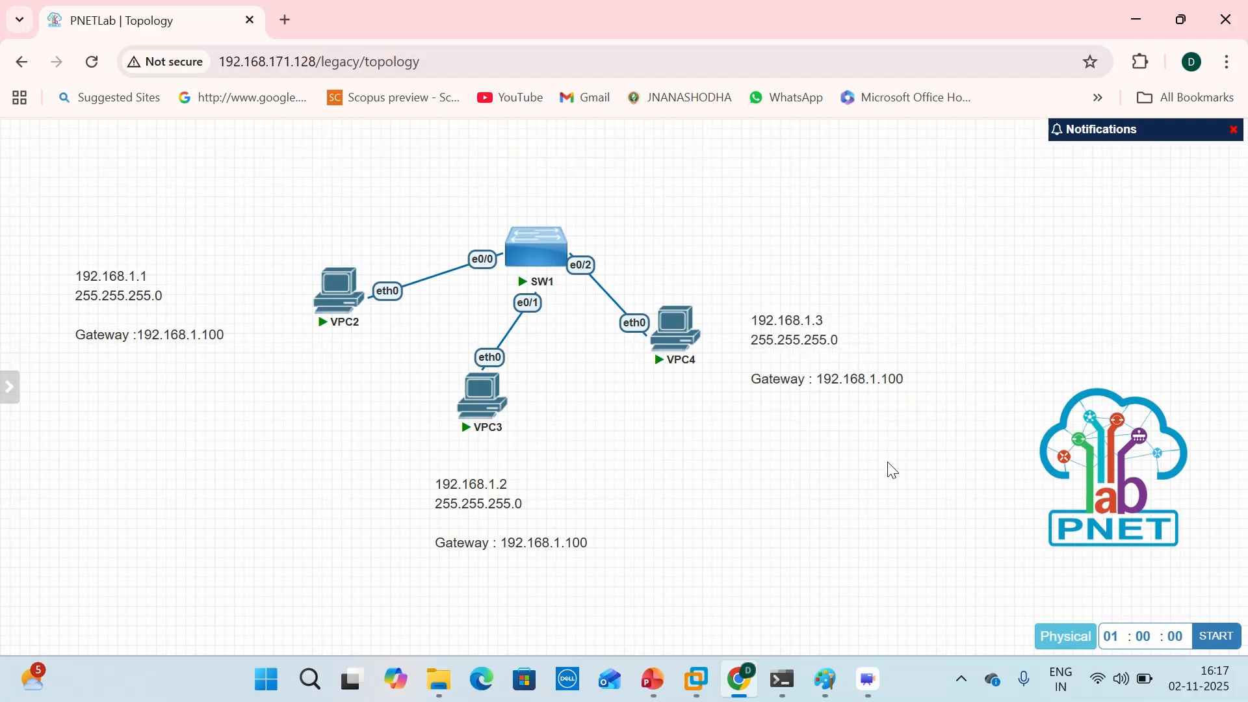
drag(845, 361, 884, 345)
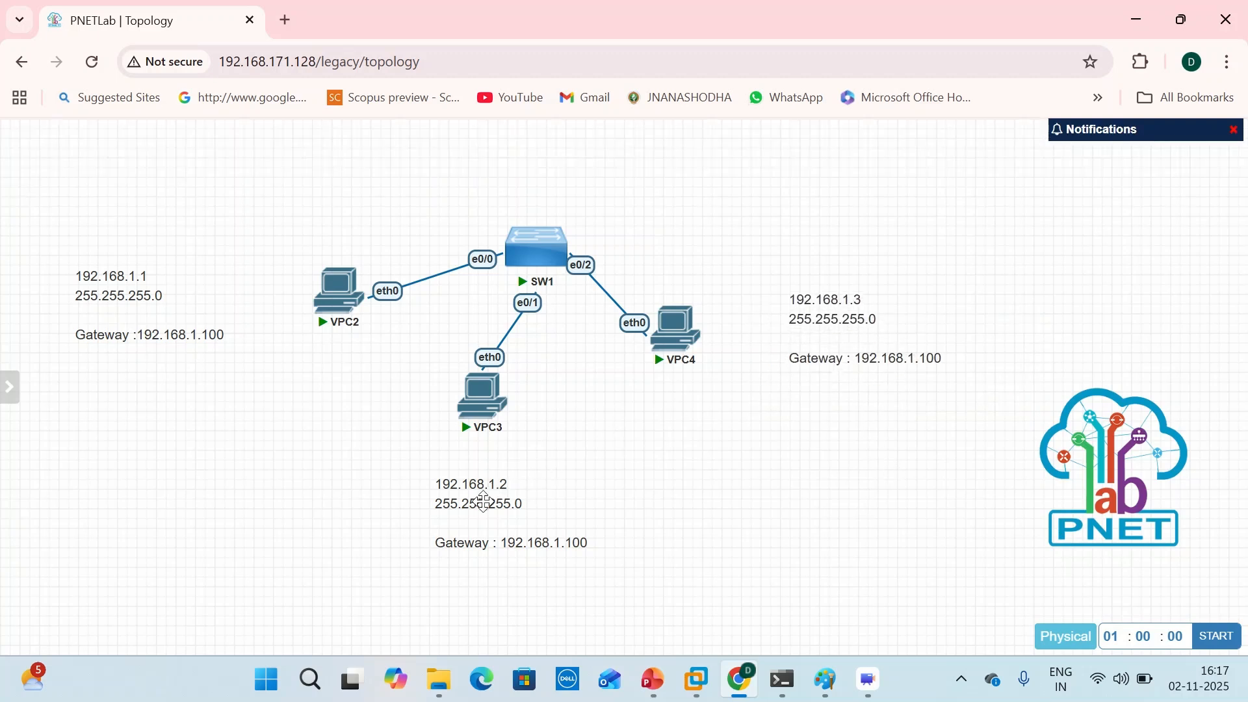
drag(488, 501, 511, 489)
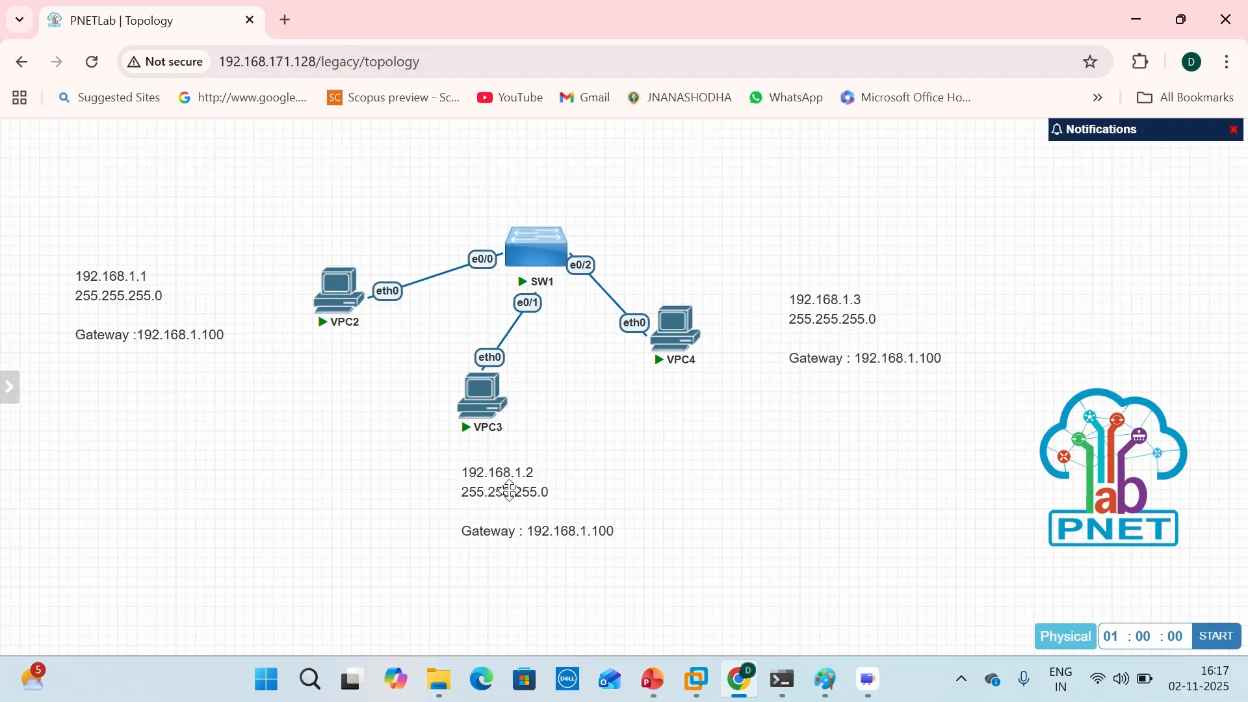
Add one Cisco IOS C2691 (Dynamips) router with default settings above VPC4 and start it.
right_click(760, 160)
click(808, 202)
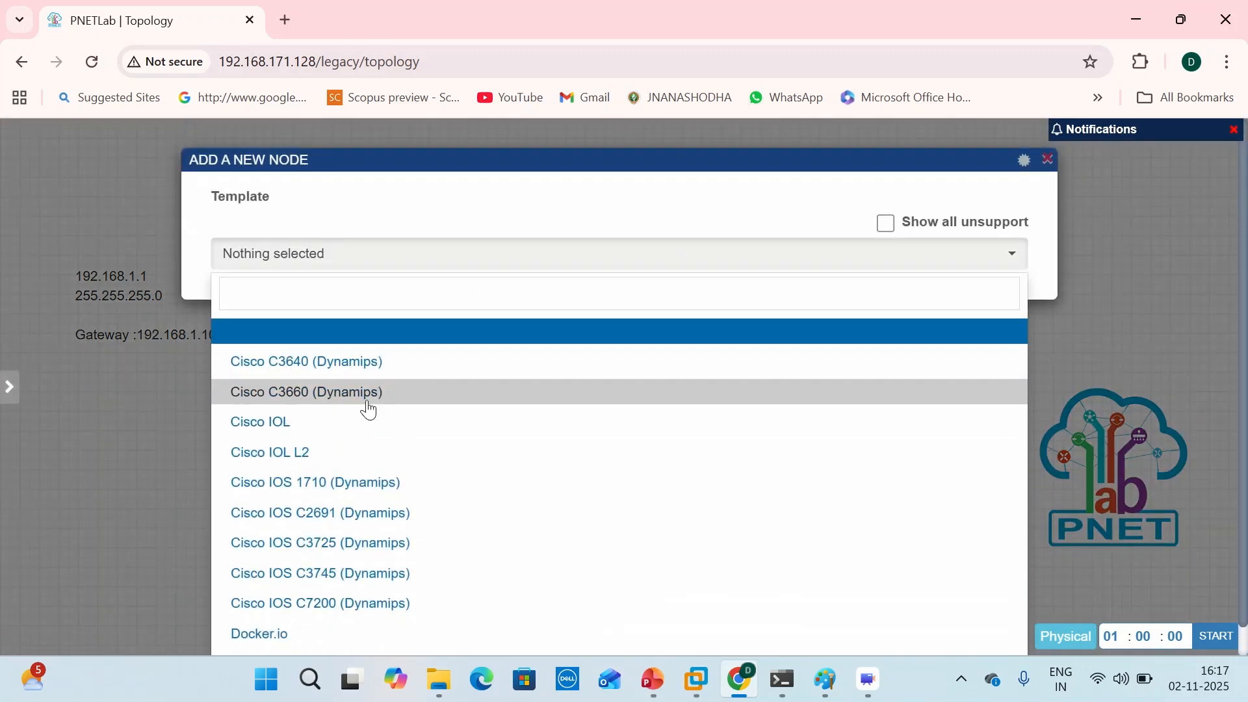
click(390, 513)
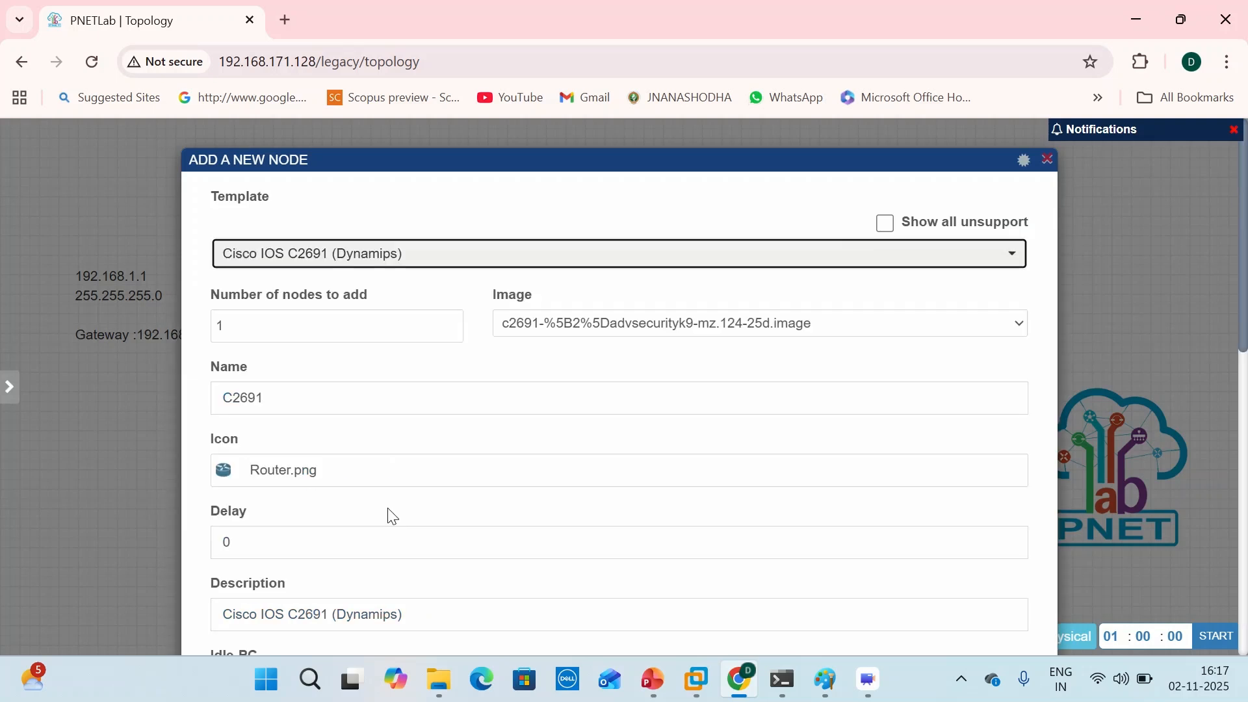
scroll(390, 516, down, 8)
scroll(398, 541, down, 3)
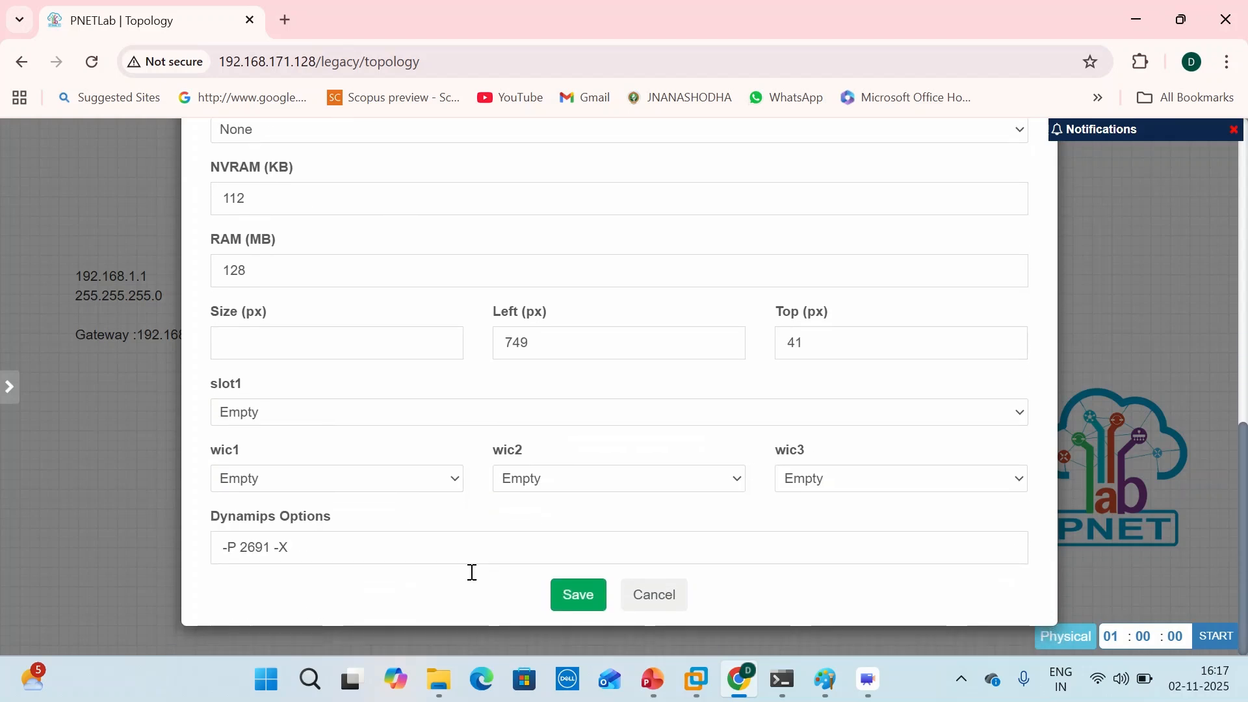
click(572, 593)
click(744, 152)
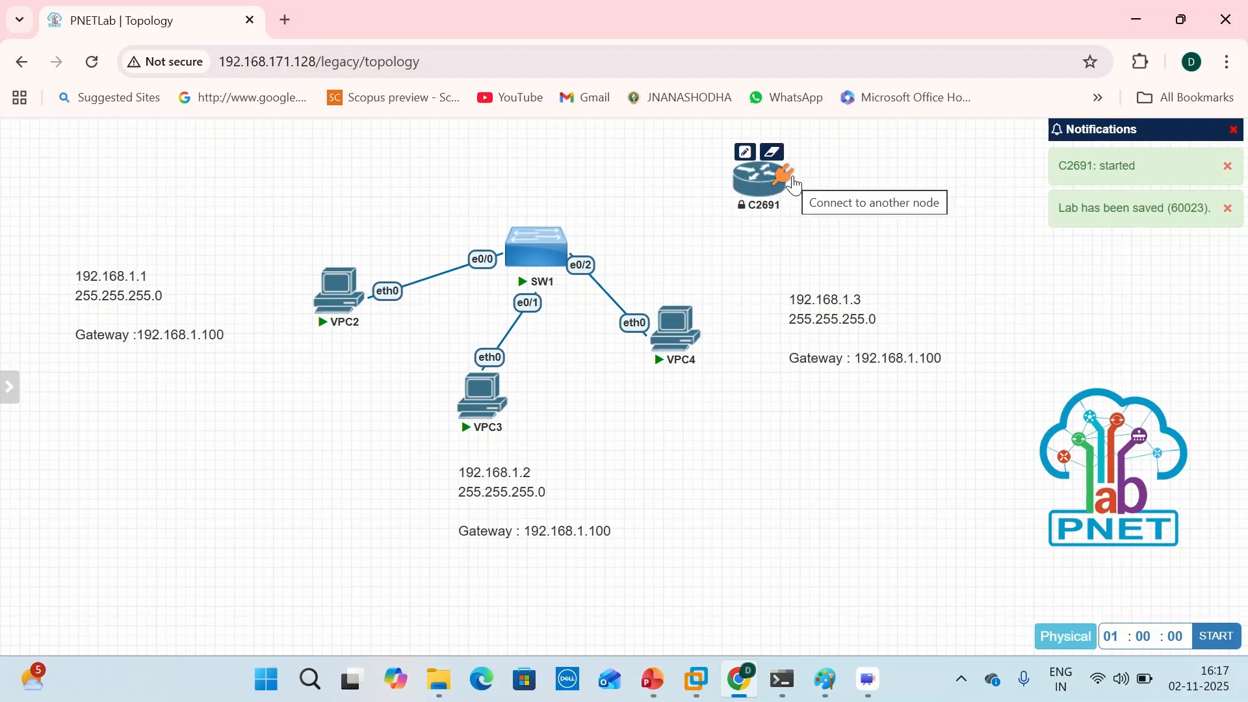
Try to connect the C2691 router to SW1, and restart the router.
drag(796, 186, 561, 250)
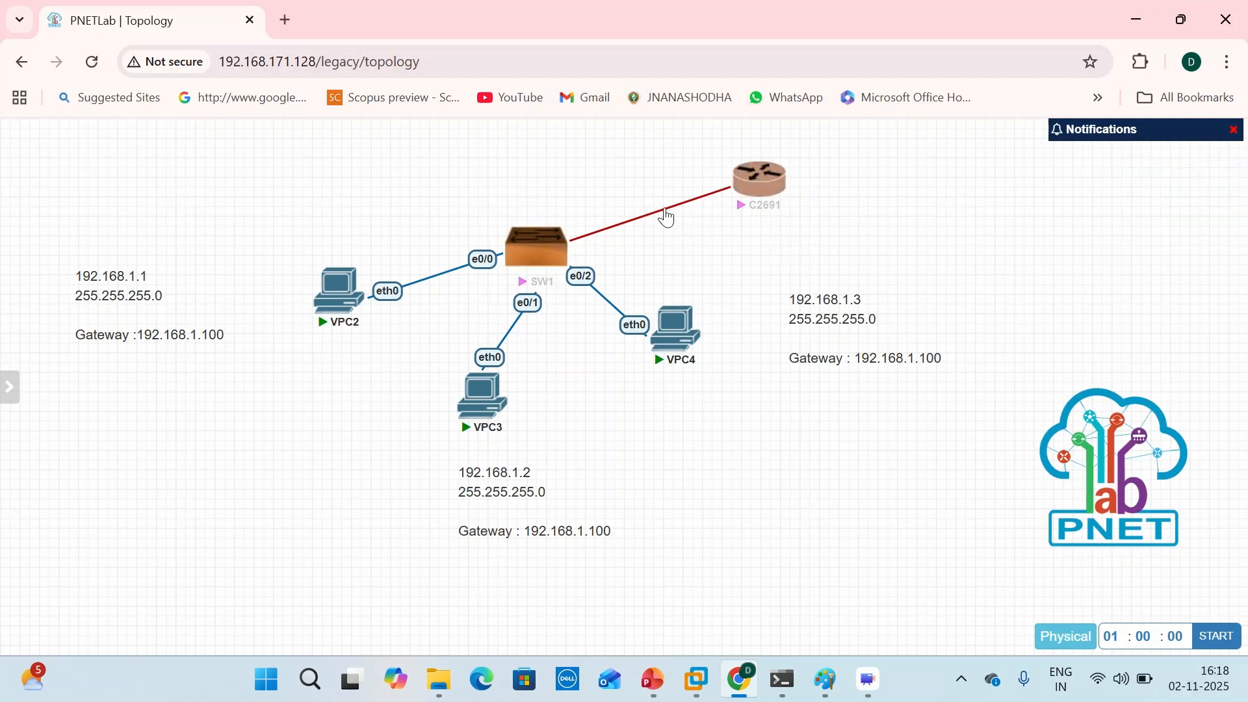
mouse_move(741, 201)
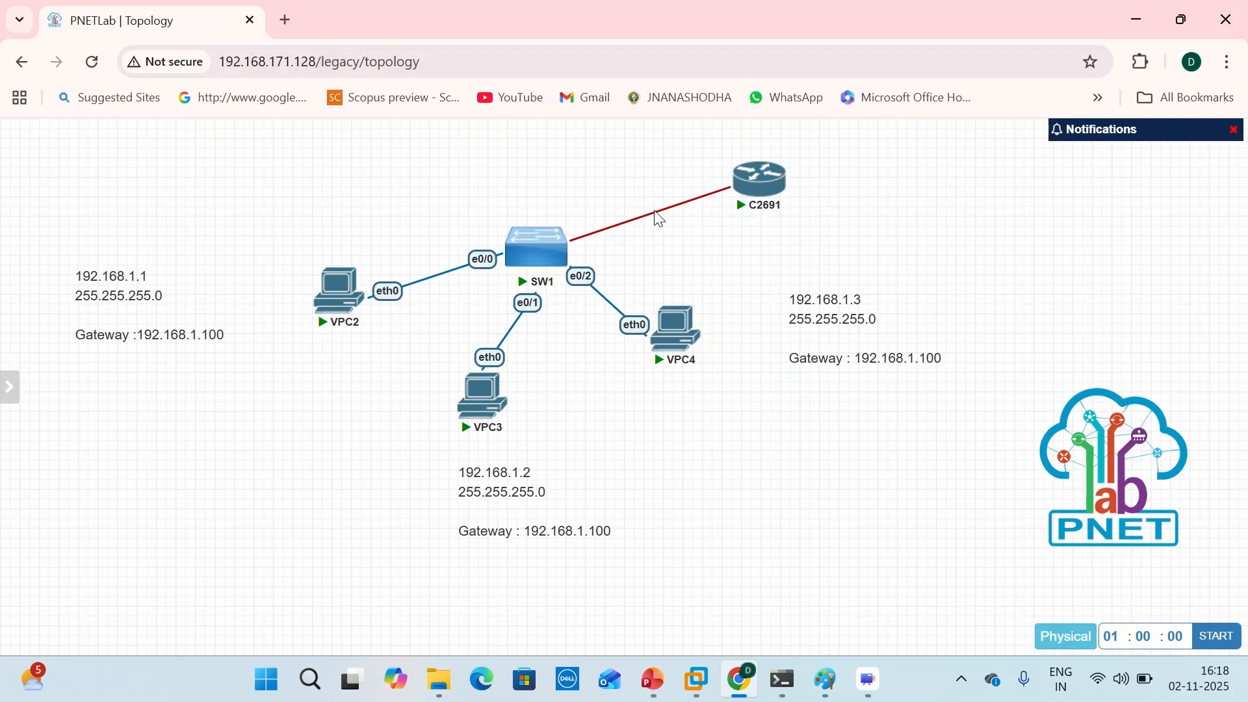
right_click(788, 236)
click(861, 442)
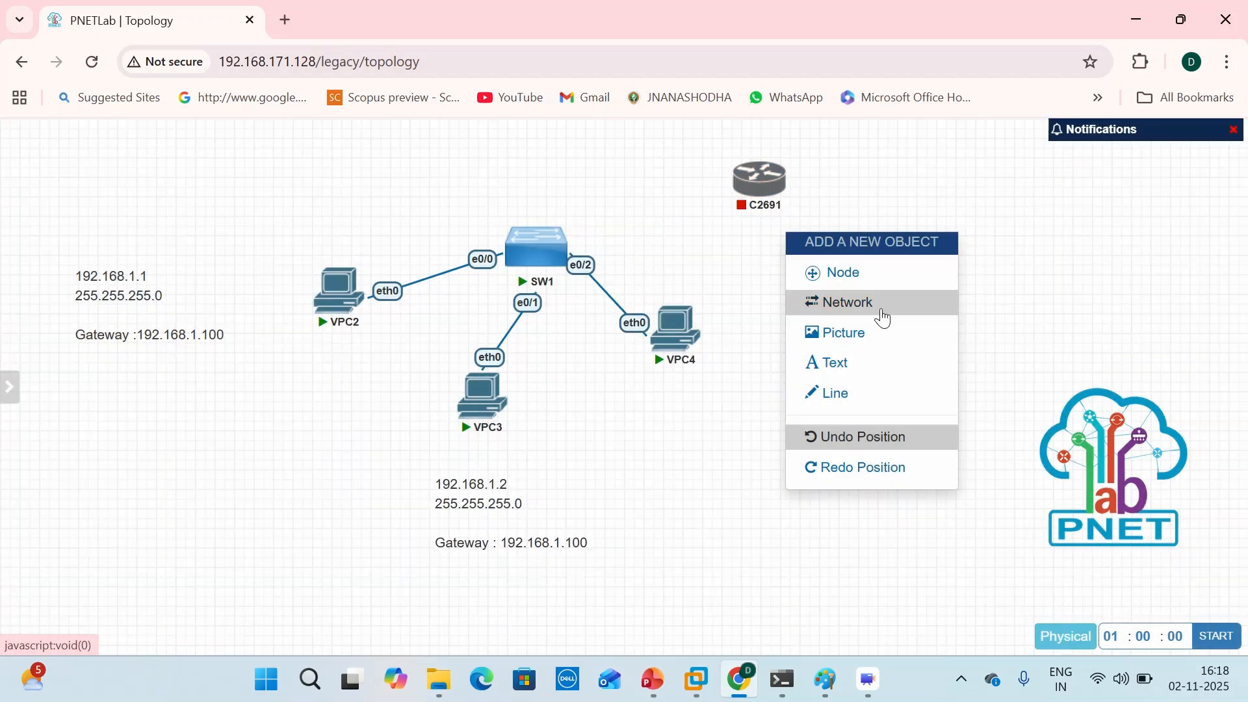
drag(564, 237, 766, 187)
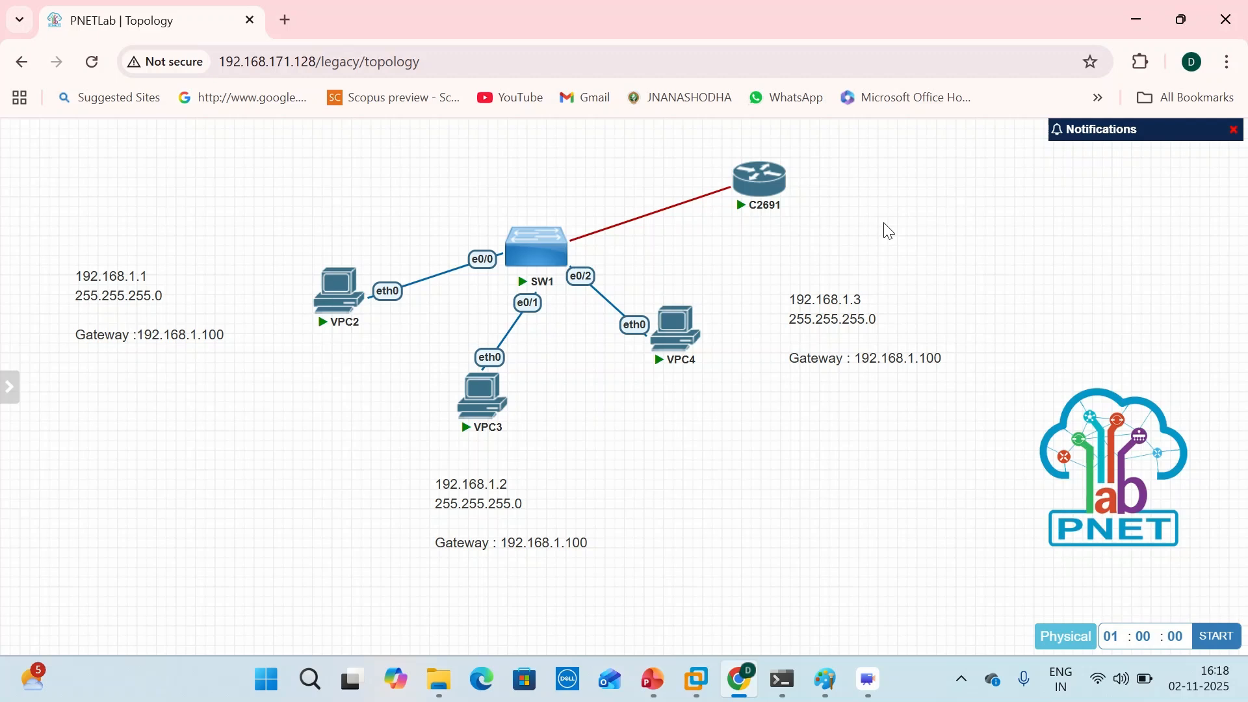
mouse_move(748, 211)
drag(794, 257, 680, 190)
click(746, 154)
click(747, 154)
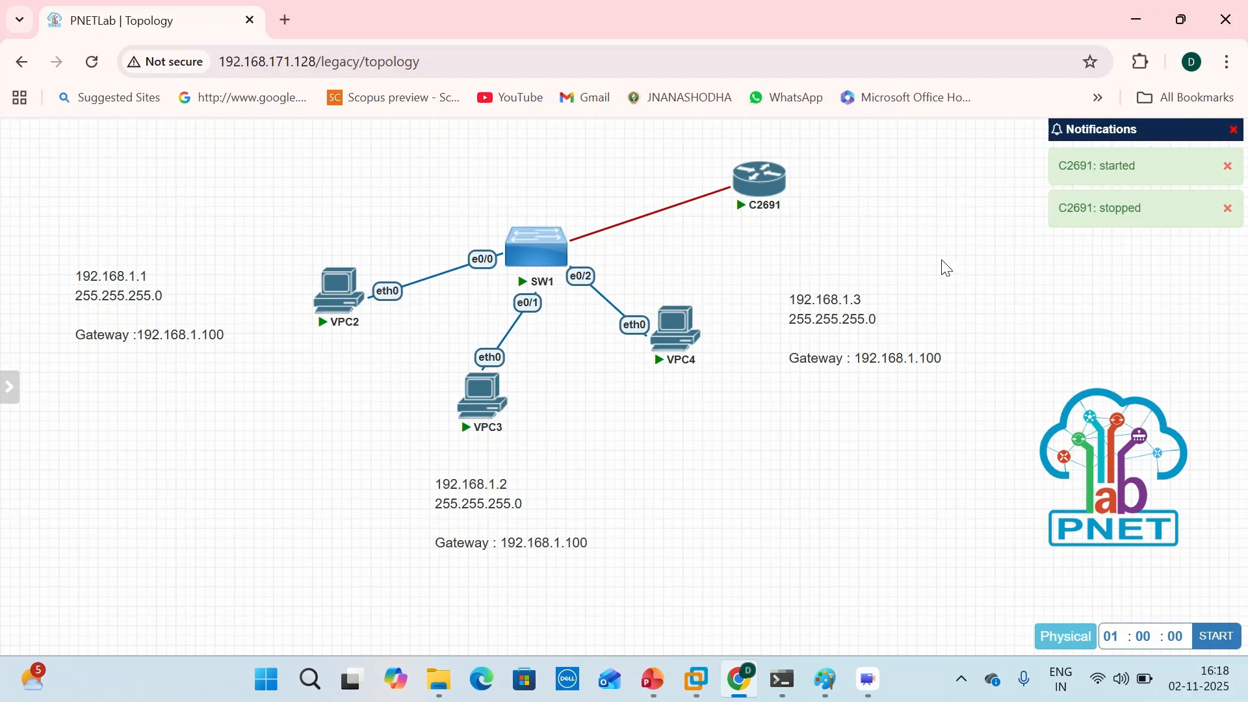
Stop the C2691 router and delete it from the topology.
drag(865, 227, 710, 160)
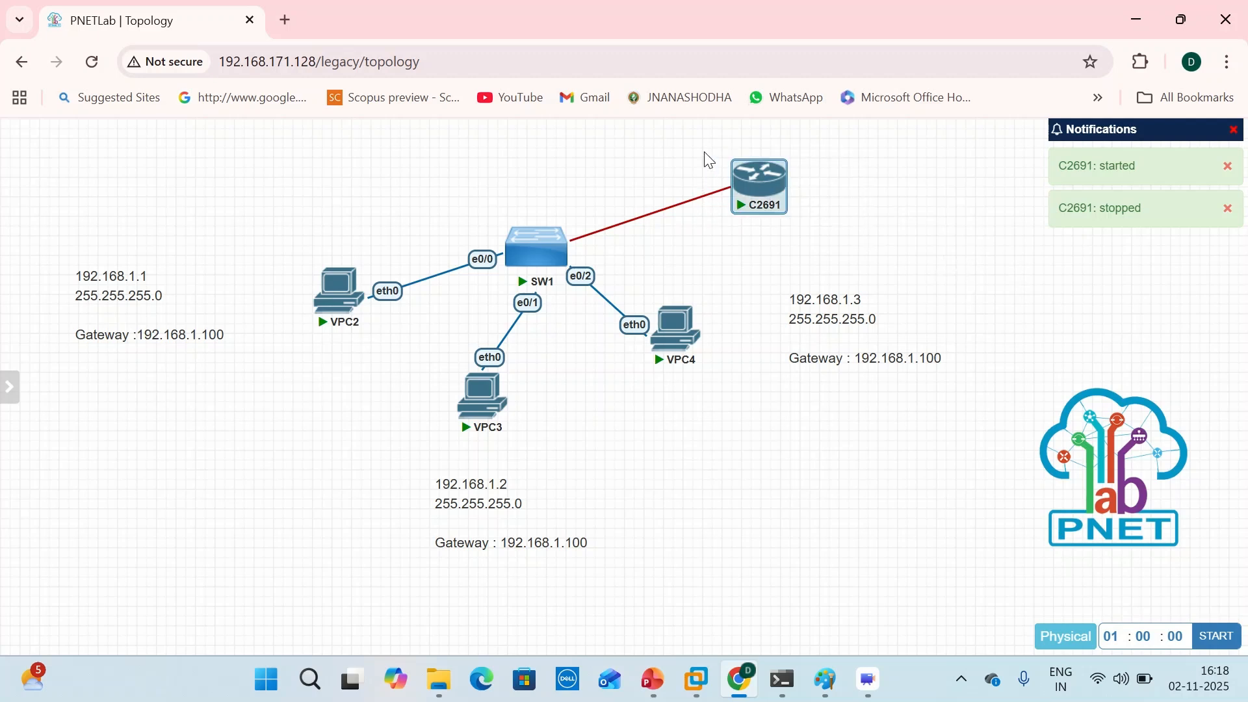
click(714, 217)
right_click(683, 201)
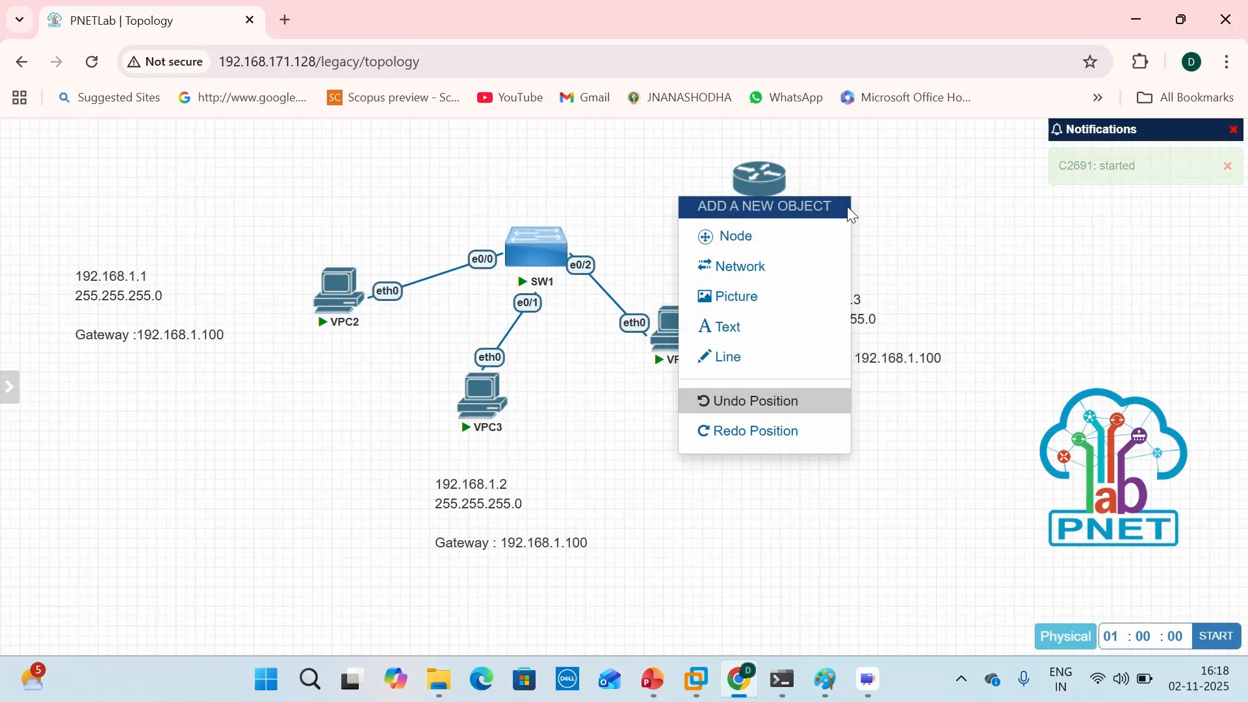
click(919, 196)
mouse_move(759, 180)
click(745, 157)
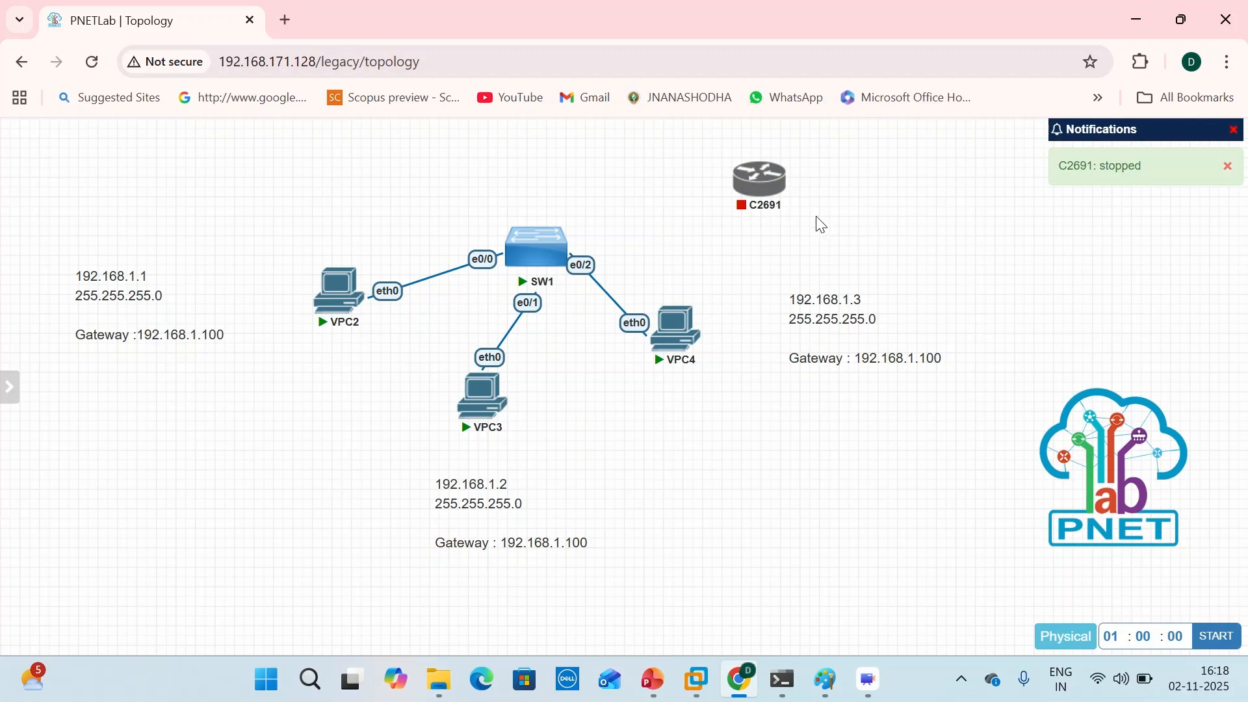
right_click(746, 195)
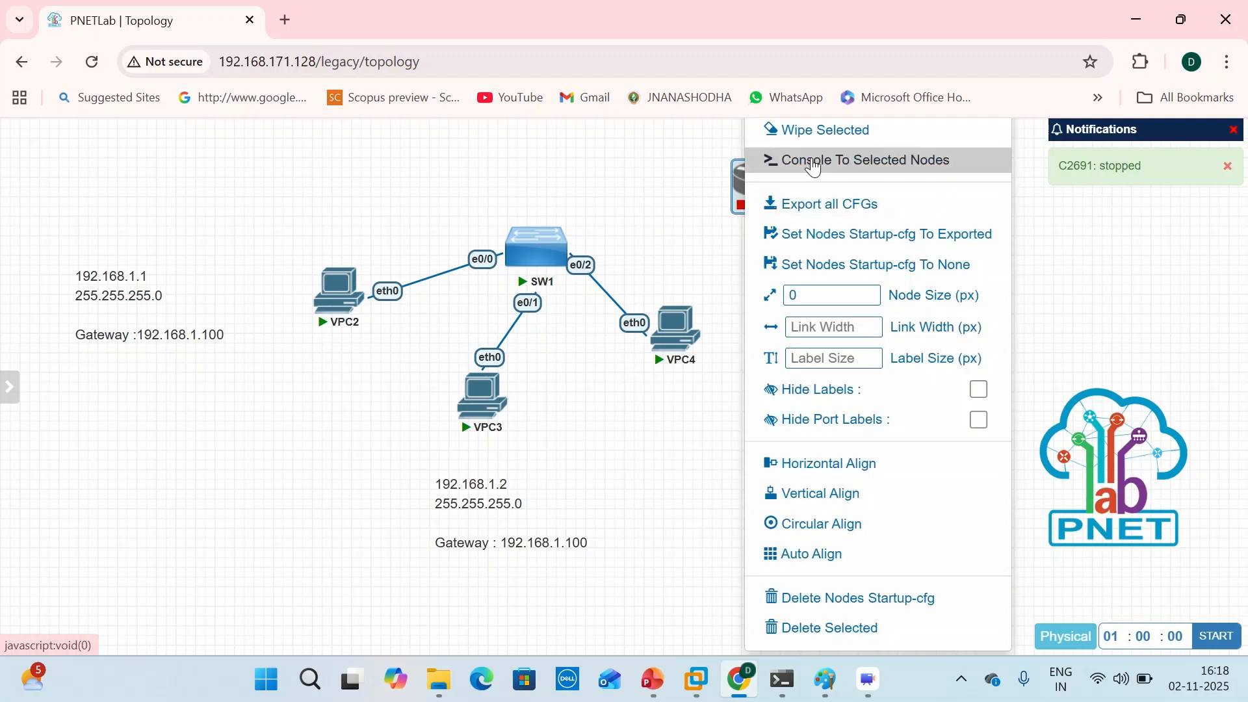
click(886, 630)
click(588, 250)
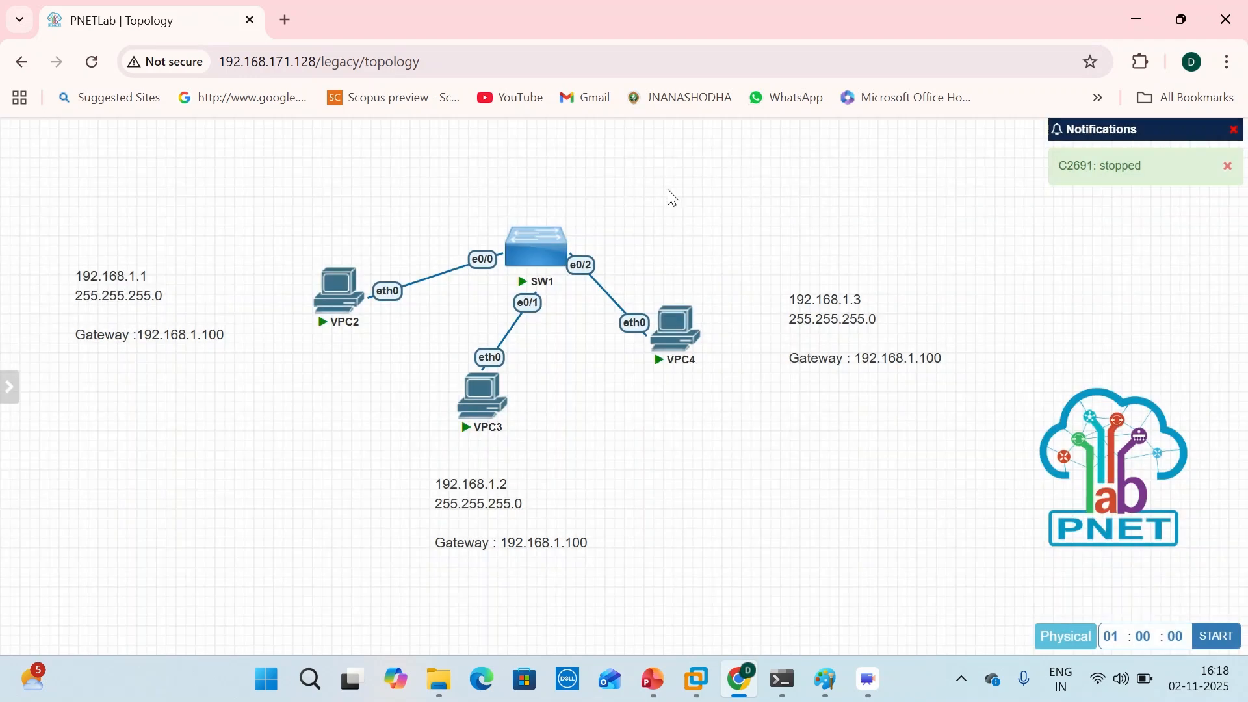
Add one Cisco IOS 1710 (Dynamips) router with default settings above VPC4 and start it.
right_click(729, 181)
click(770, 219)
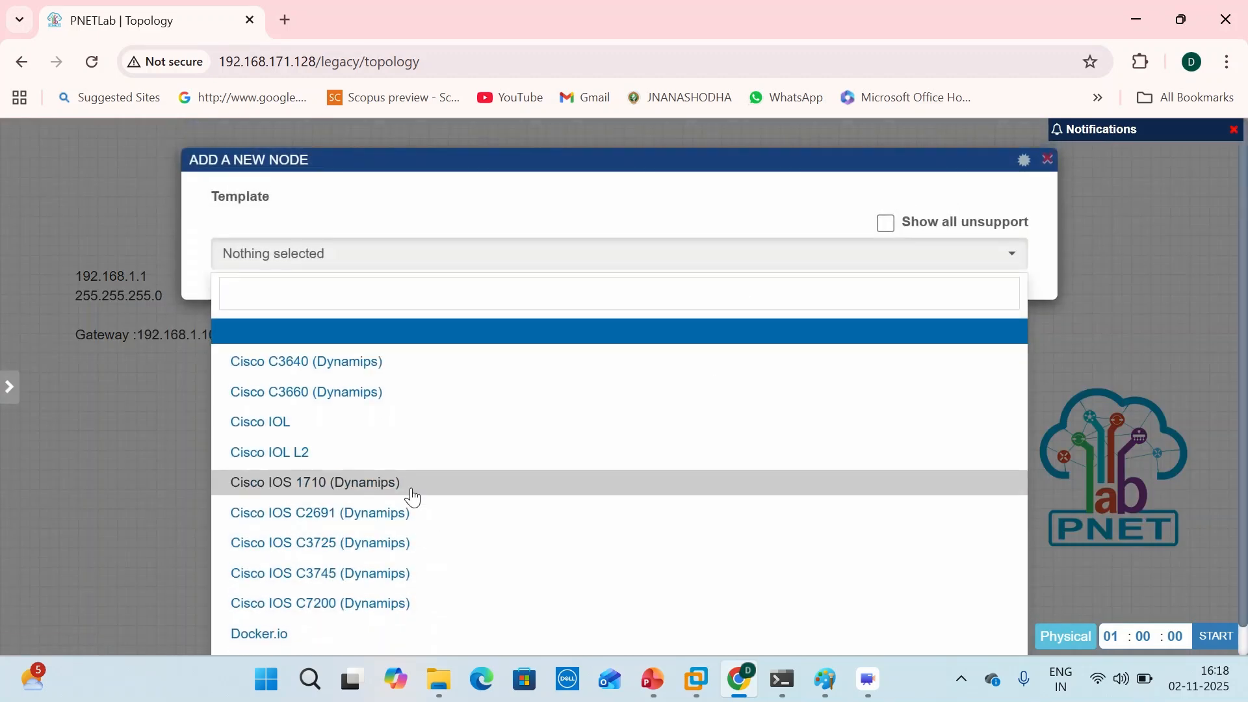
click(412, 494)
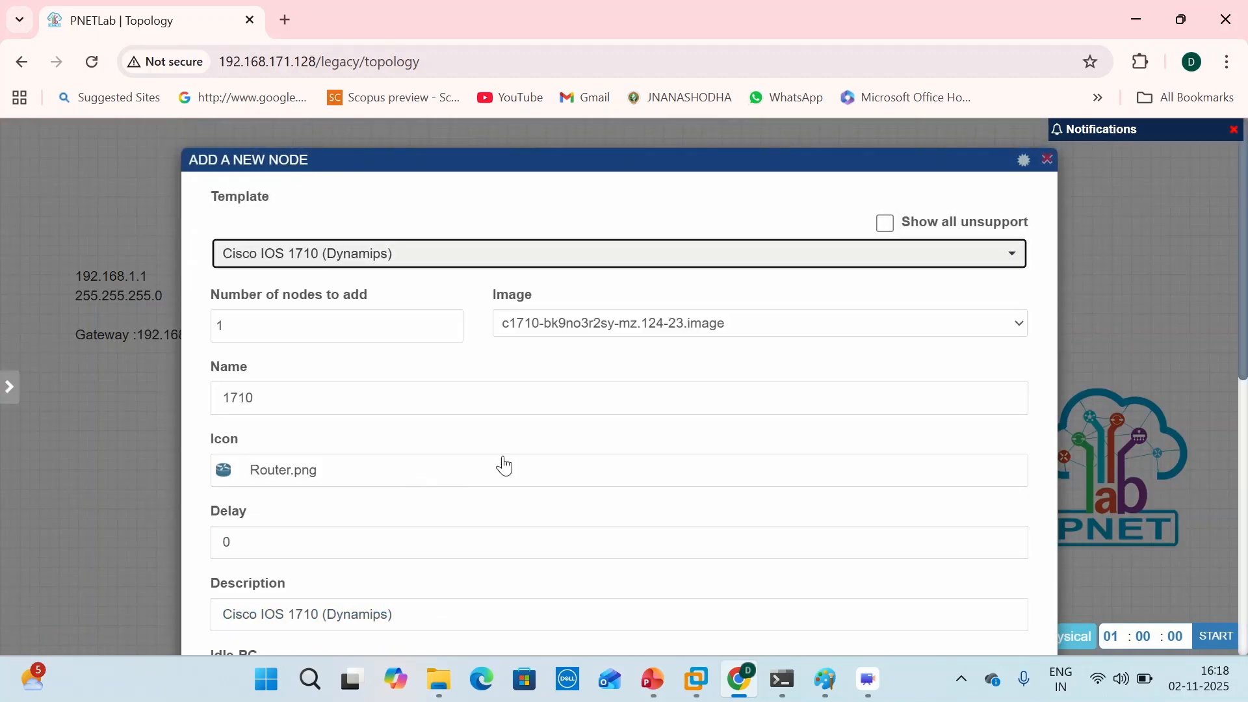
scroll(632, 438, down, 7)
scroll(628, 469, down, 2)
click(576, 594)
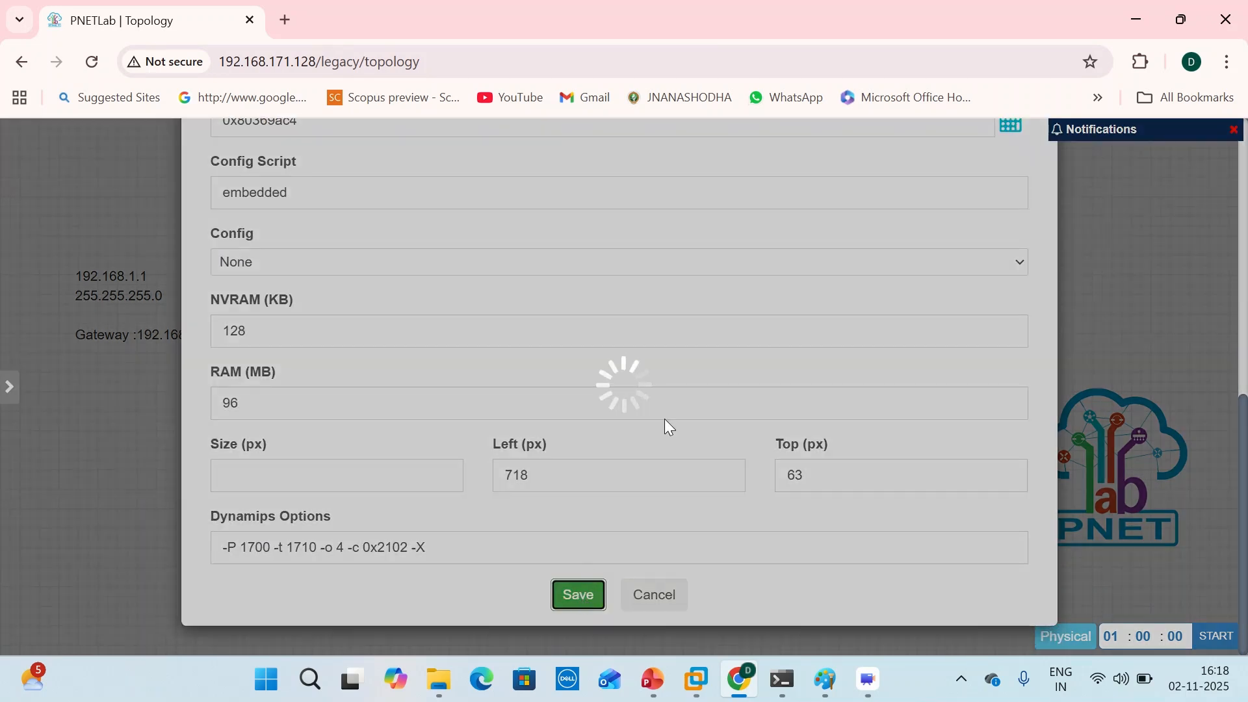
click(714, 172)
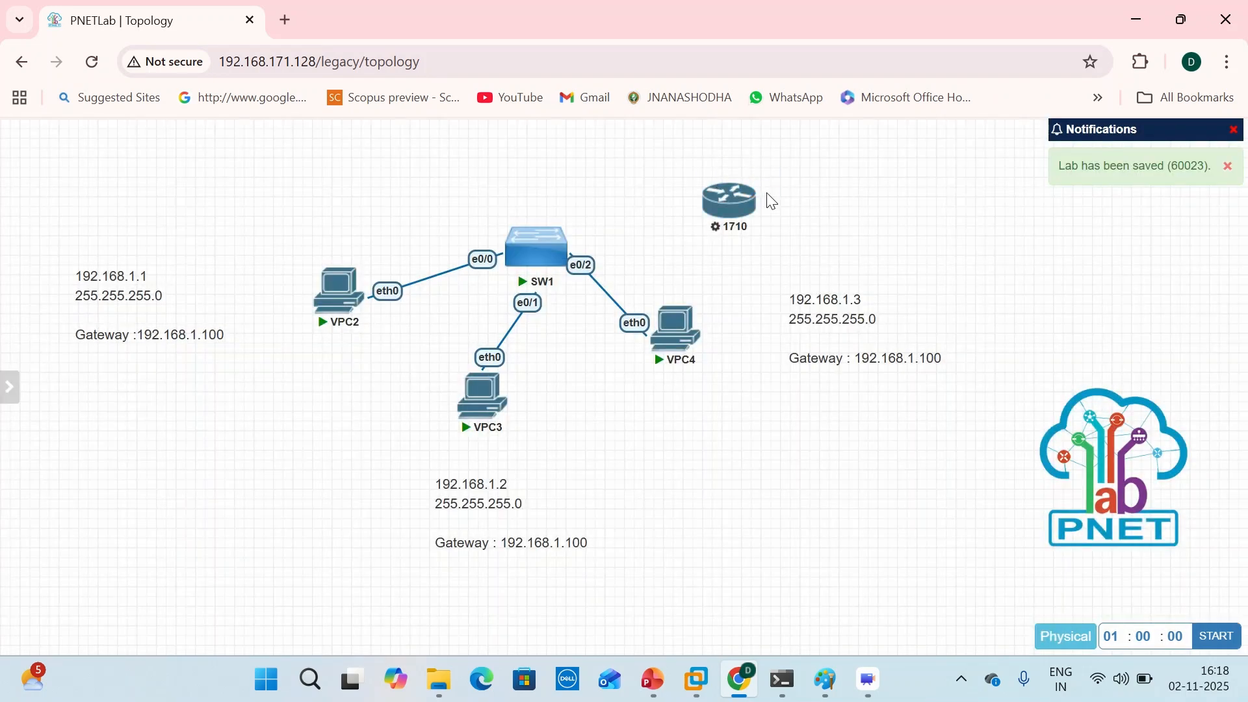
Connect SW1's e0/3 interface to the 1710 router's e0 interface, and move the router further up and right.
drag(752, 197, 545, 254)
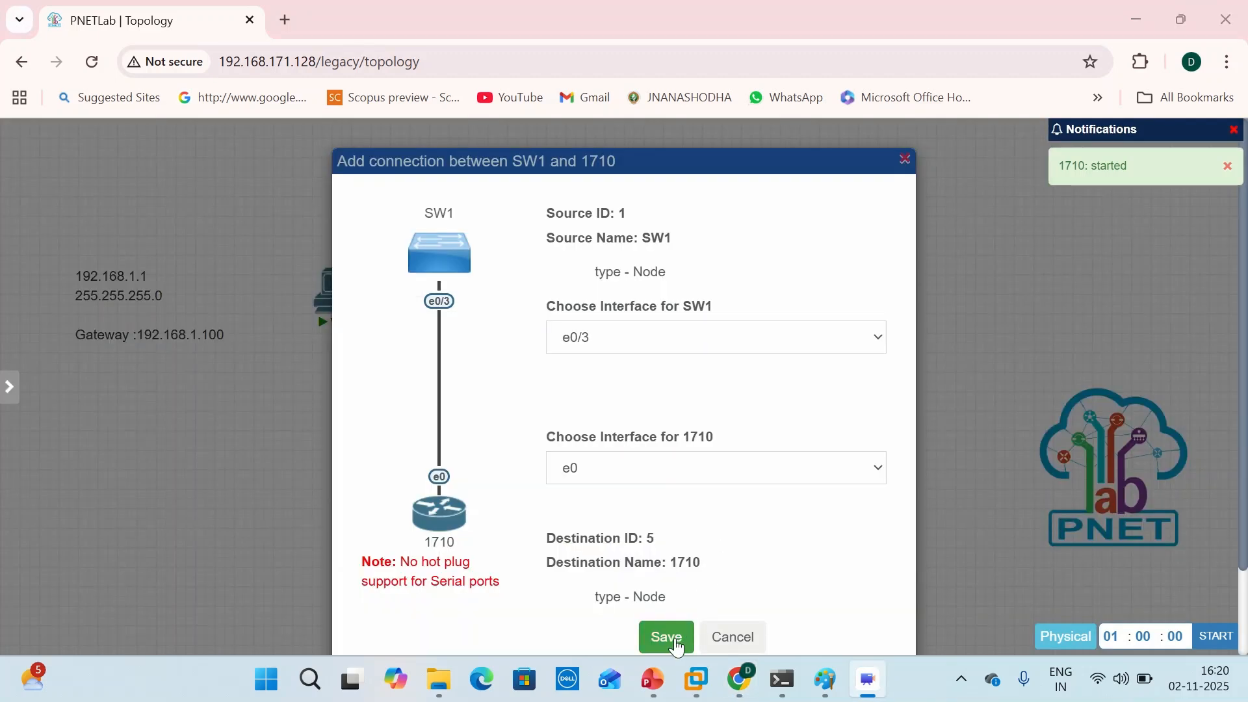
click(670, 638)
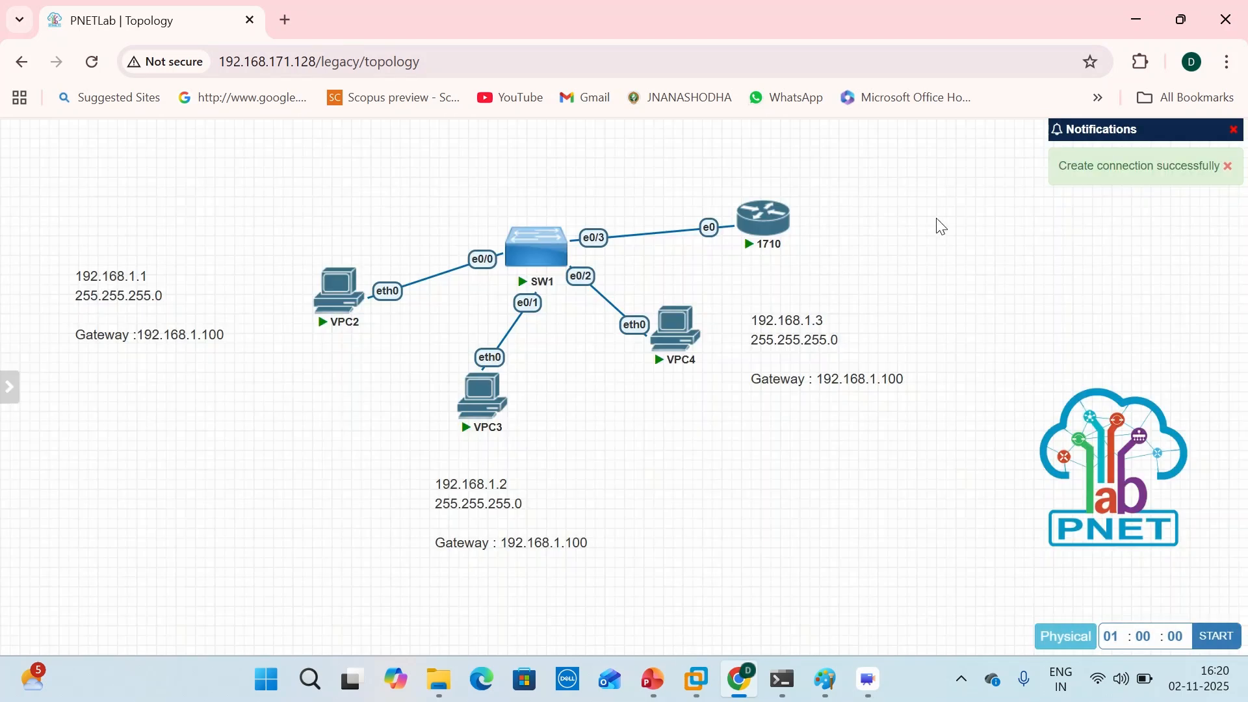
drag(766, 216, 790, 165)
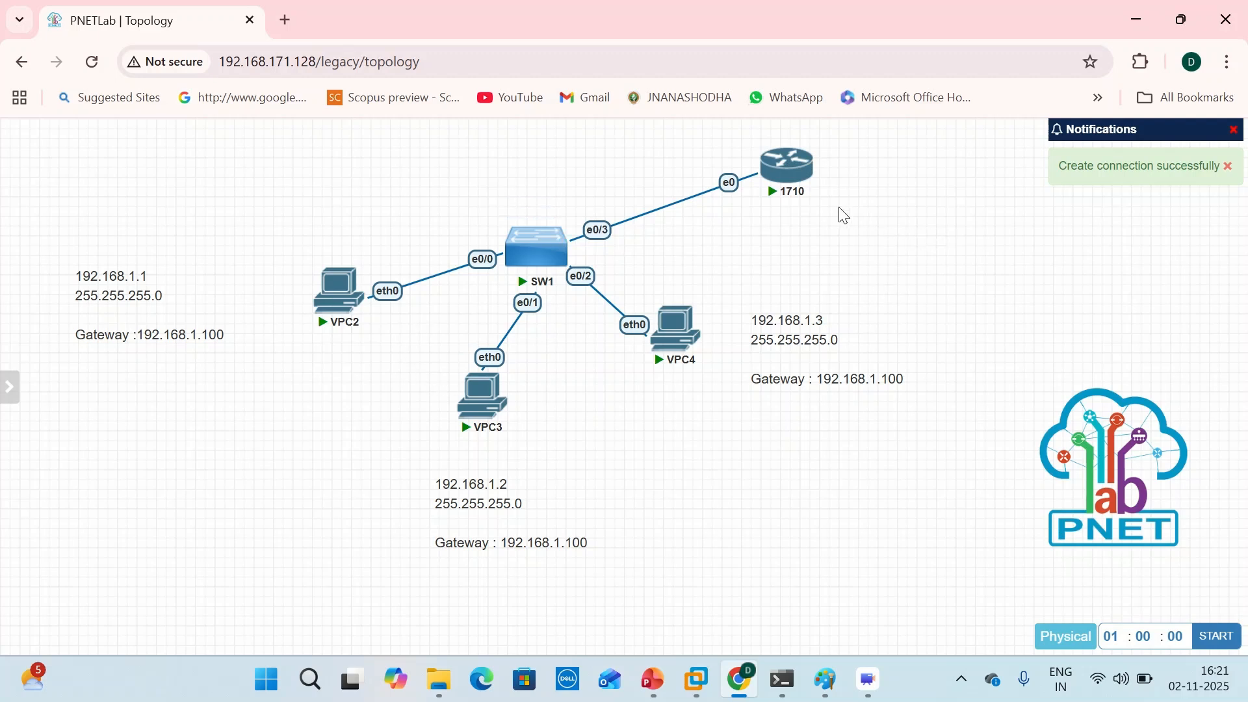
Move VPC2's address and gateway label slightly lower and further away from the VPC2 icon.
mouse_move(327, 306)
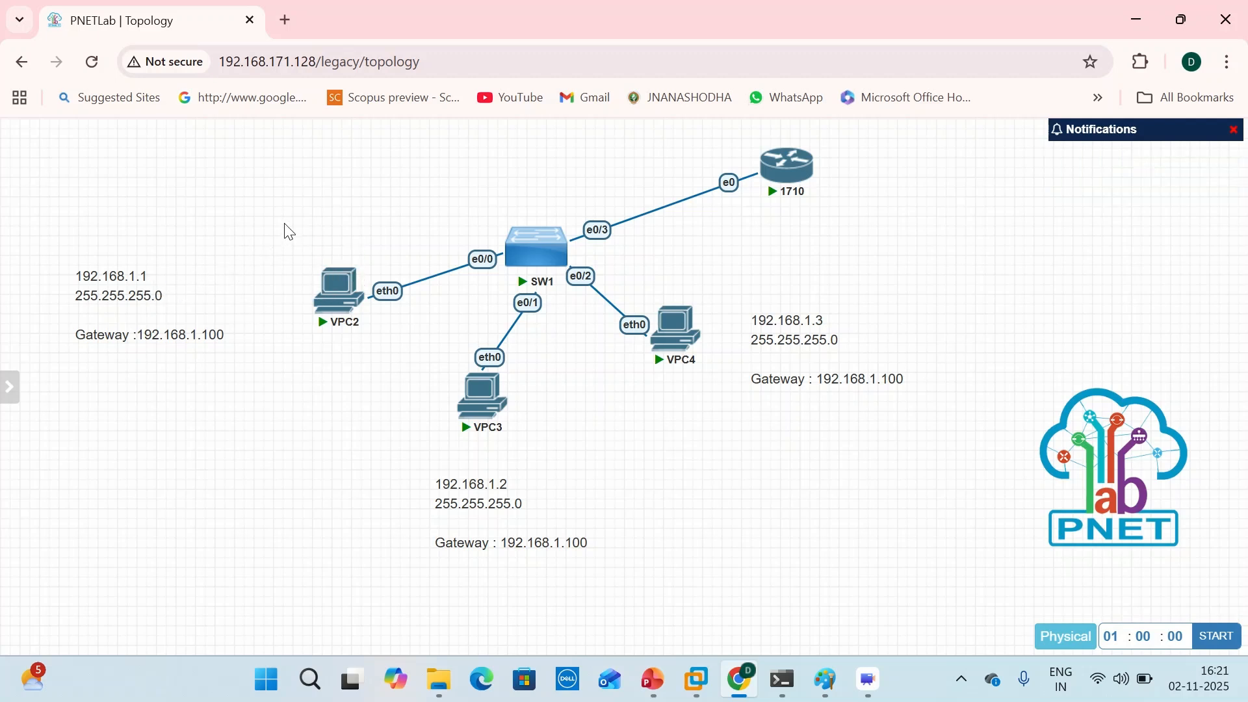
drag(138, 300, 115, 335)
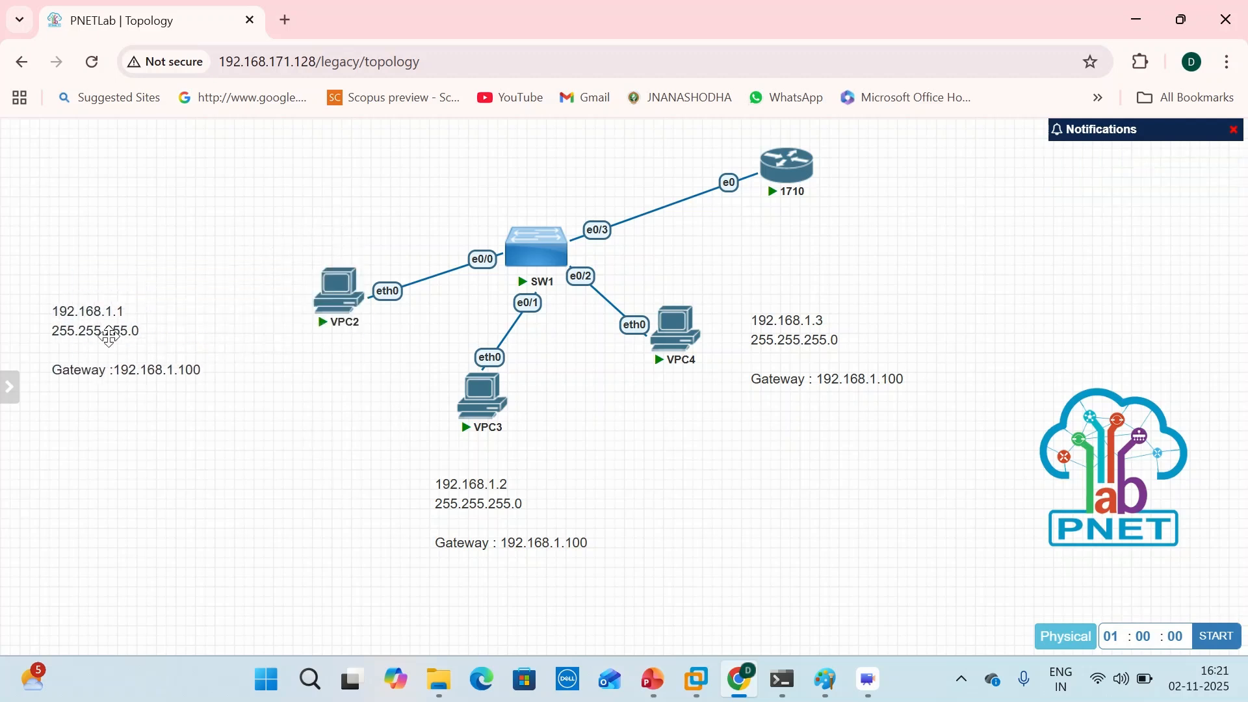
mouse_move(339, 312)
drag(371, 356, 326, 279)
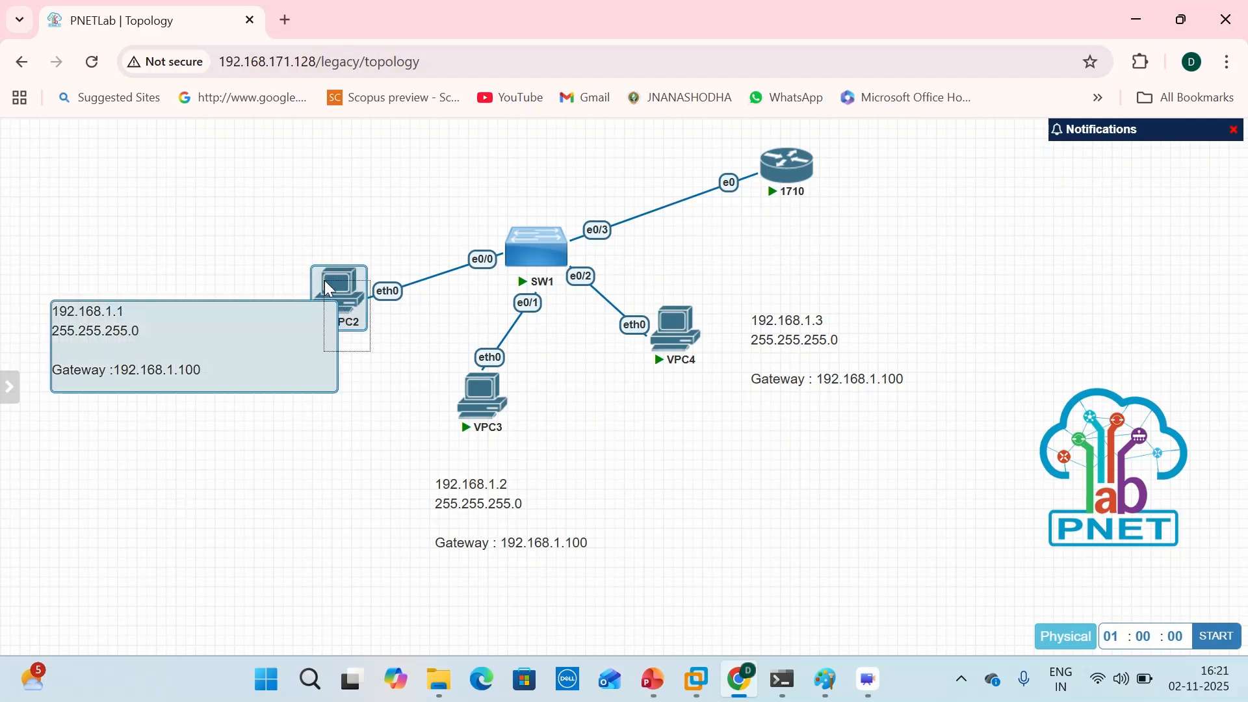
right_click(327, 284)
click(474, 164)
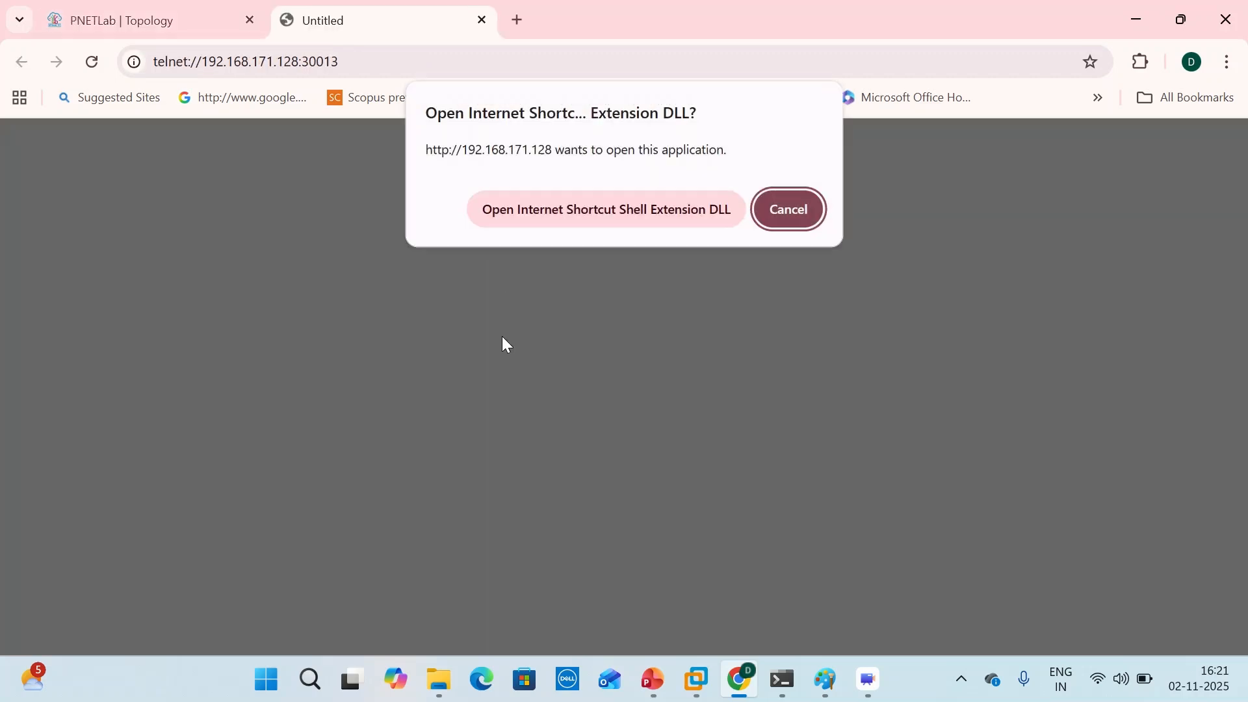
click(641, 214)
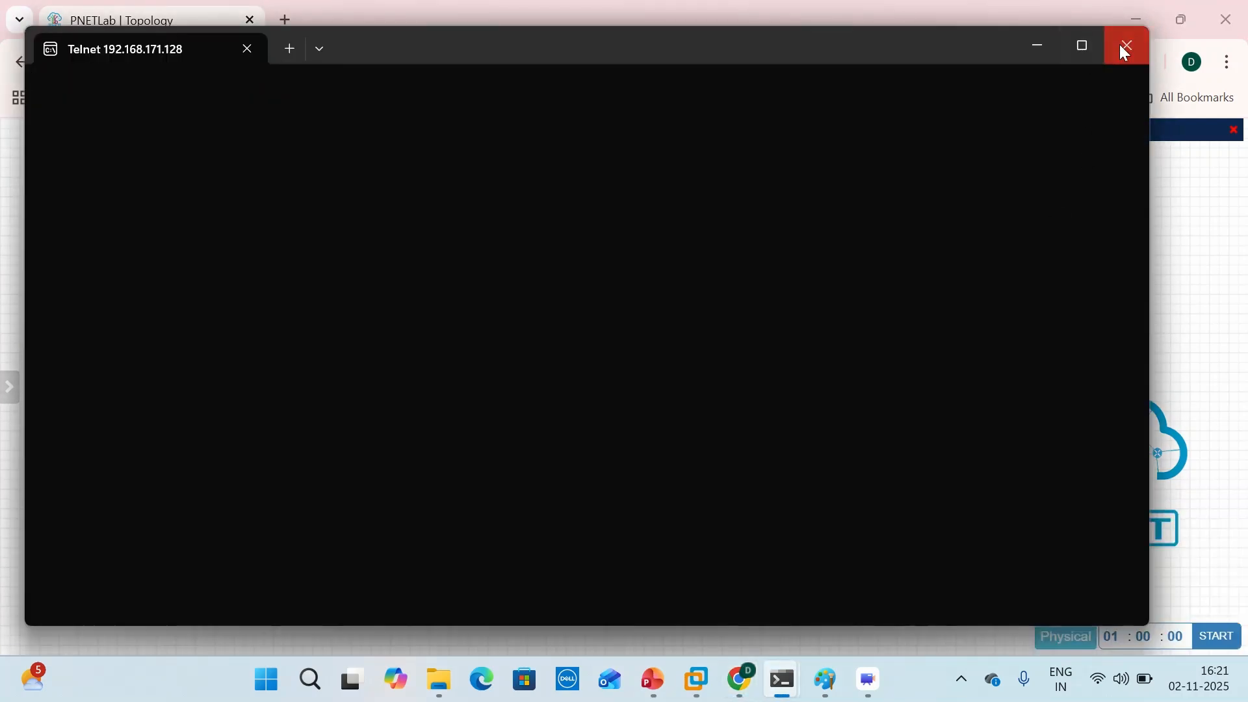
click(1124, 47)
In VPC2's already open console, assign IP 192.168.1.1, mask 255.255.255.0 and gateway 192.168.1.100, and minimize the console.
mouse_move(783, 688)
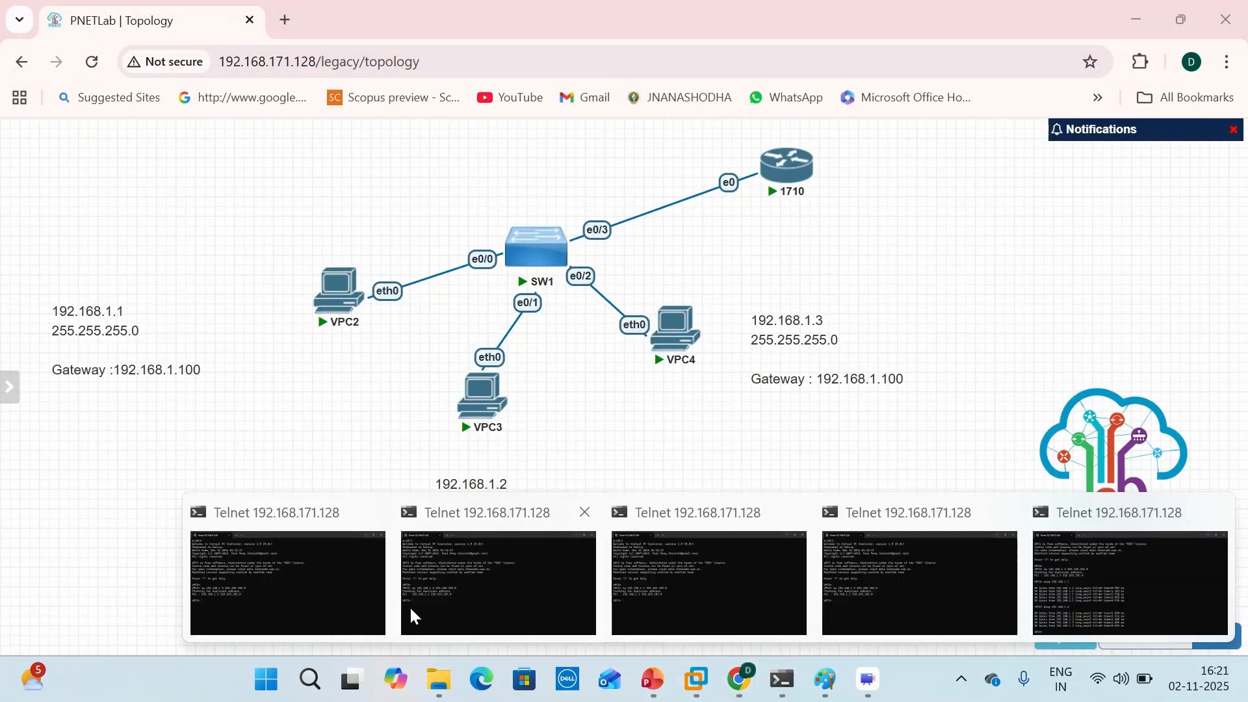
click(385, 600)
click(495, 604)
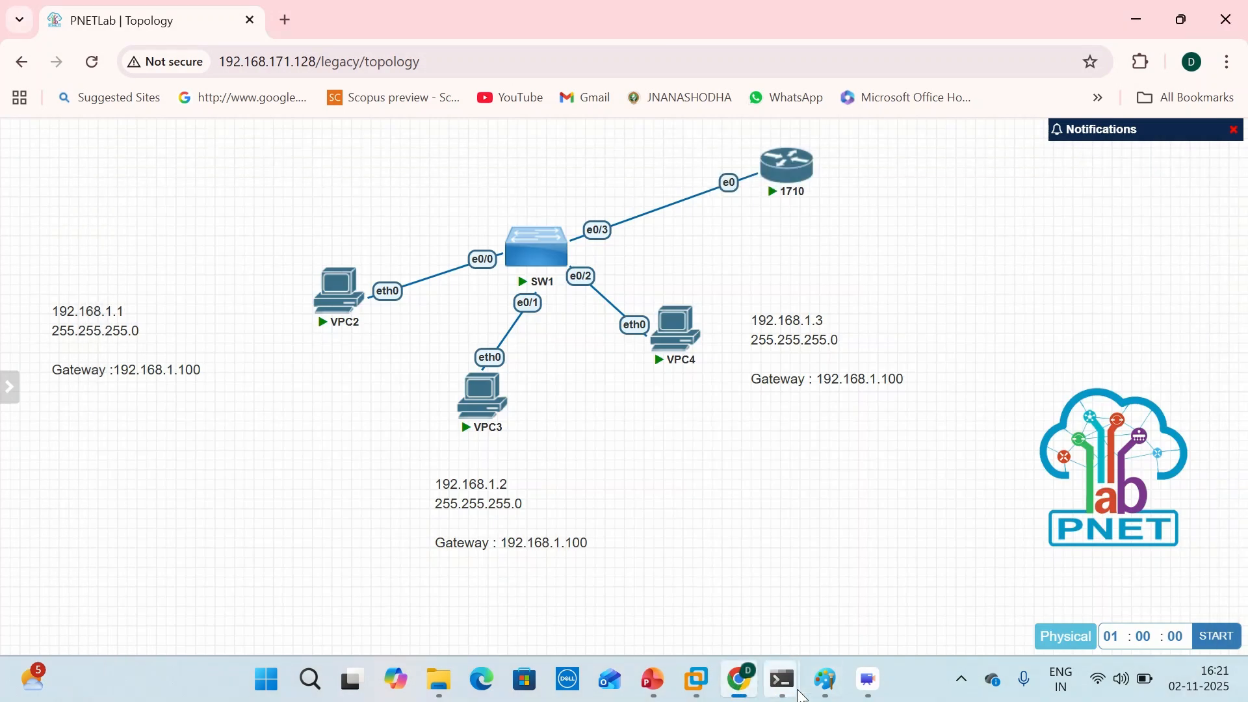
click(653, 620)
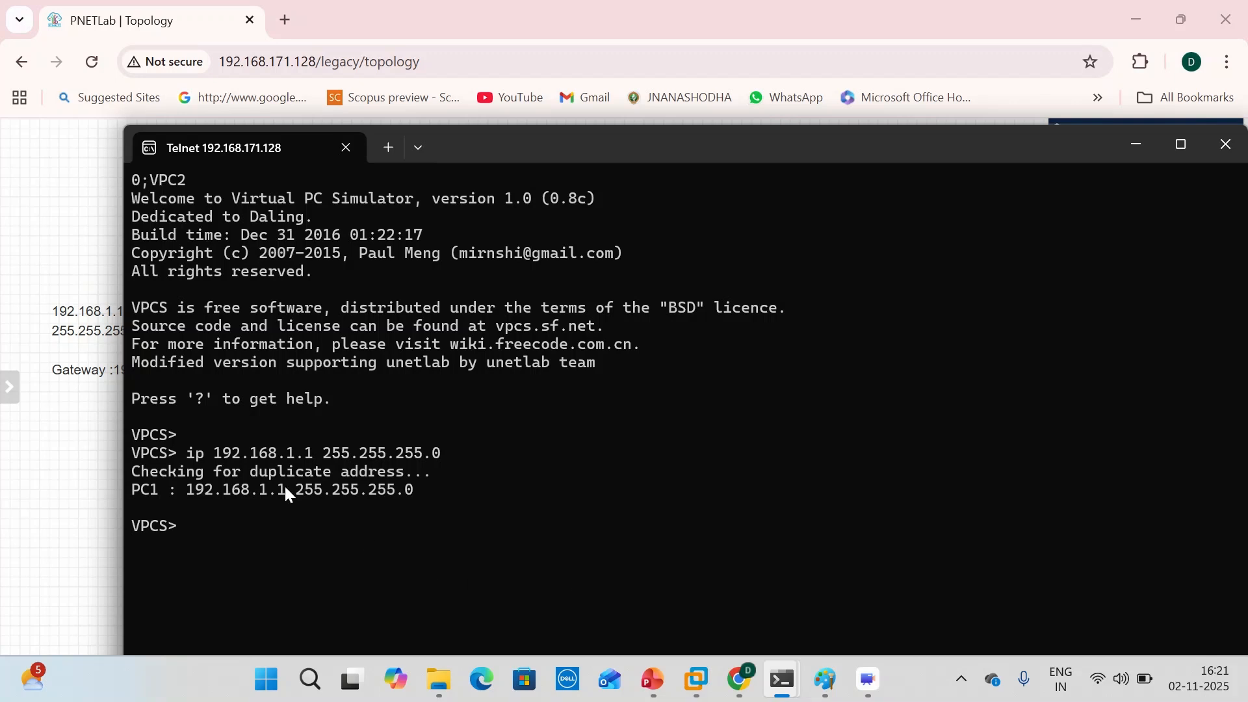
text(ip)
text(192.168.1.1 255.255.255.0 192.168.1.100)
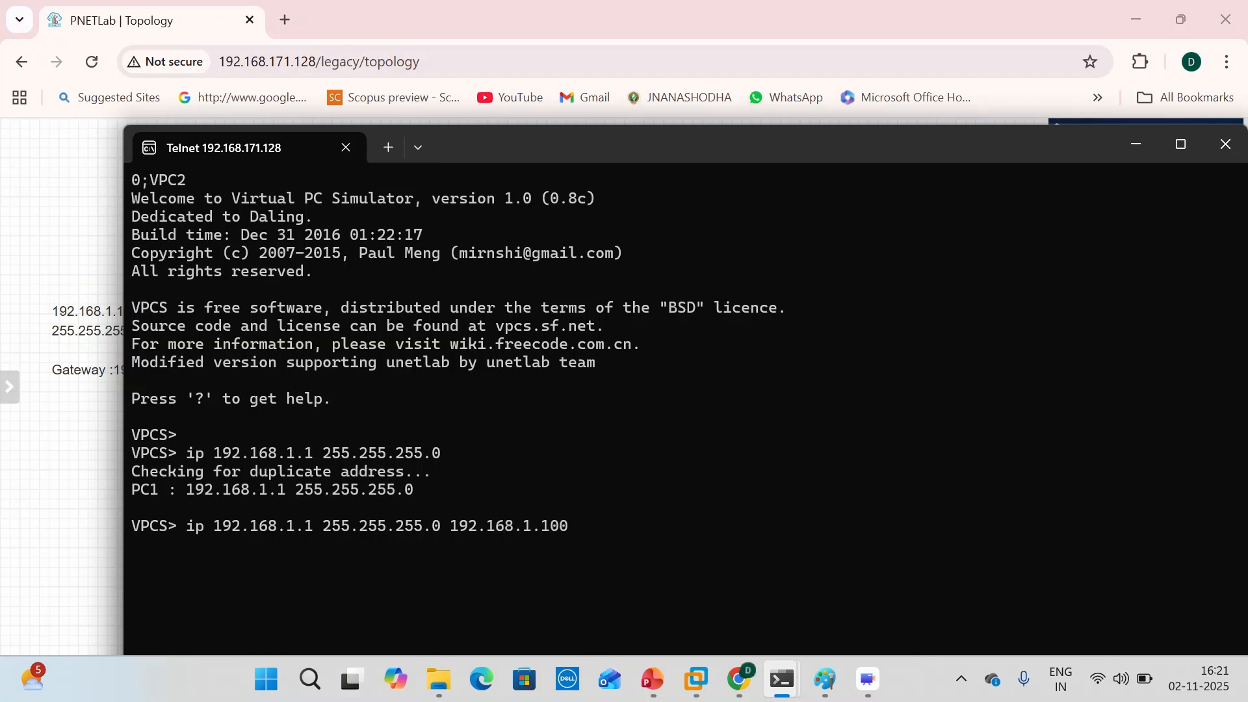
key(Return)
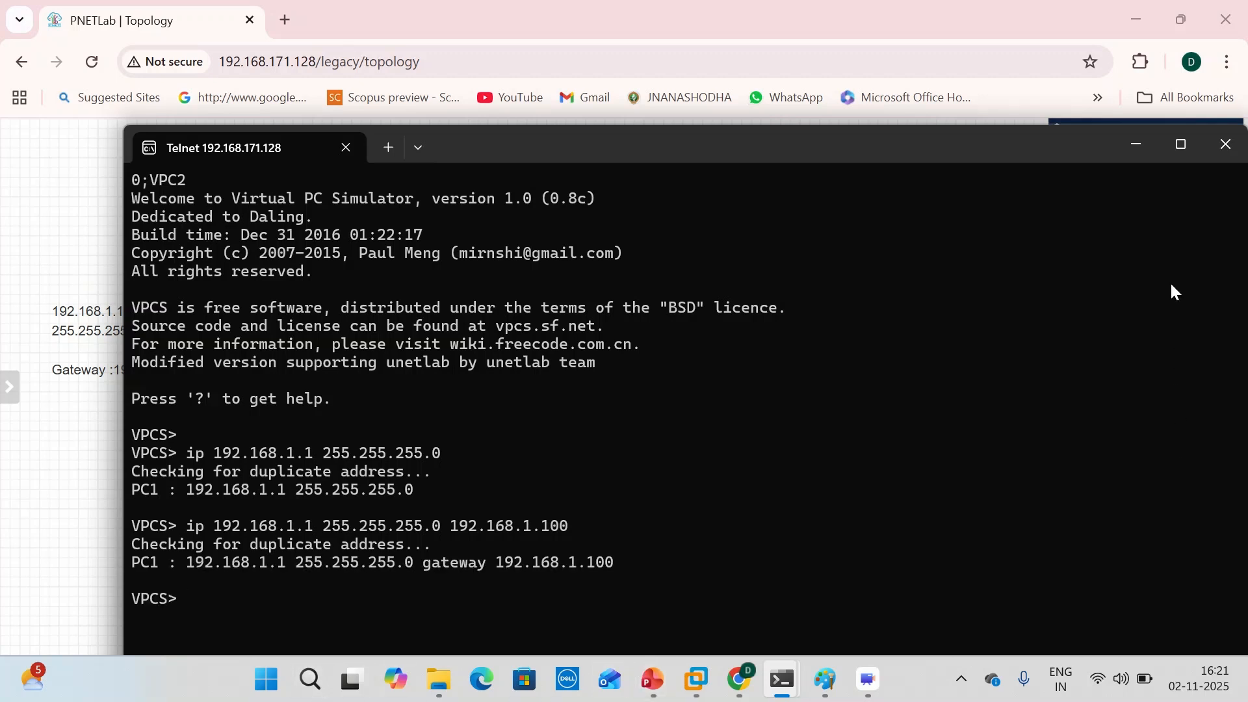
click(1137, 146)
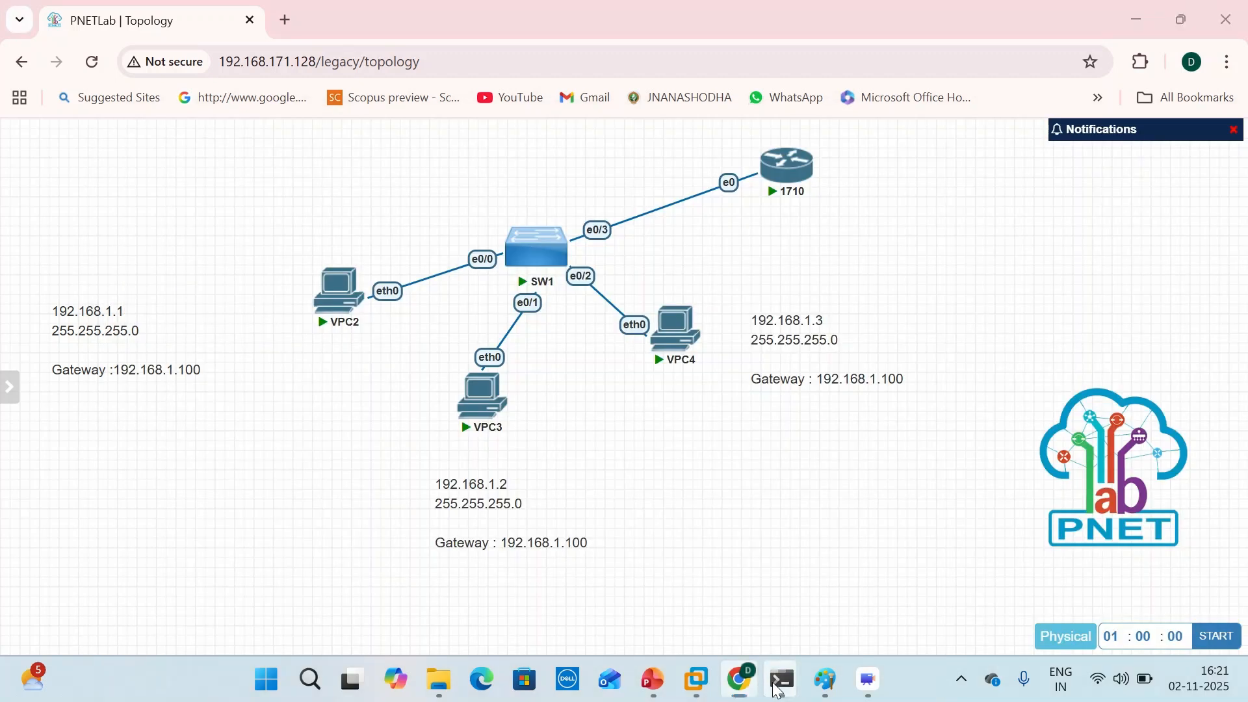
In VPC3's open console, assign IP 192.168.1.2, mask 255.255.255.0 and gateway 192.168.1.100, and minimize the console.
mouse_move(783, 680)
click(762, 628)
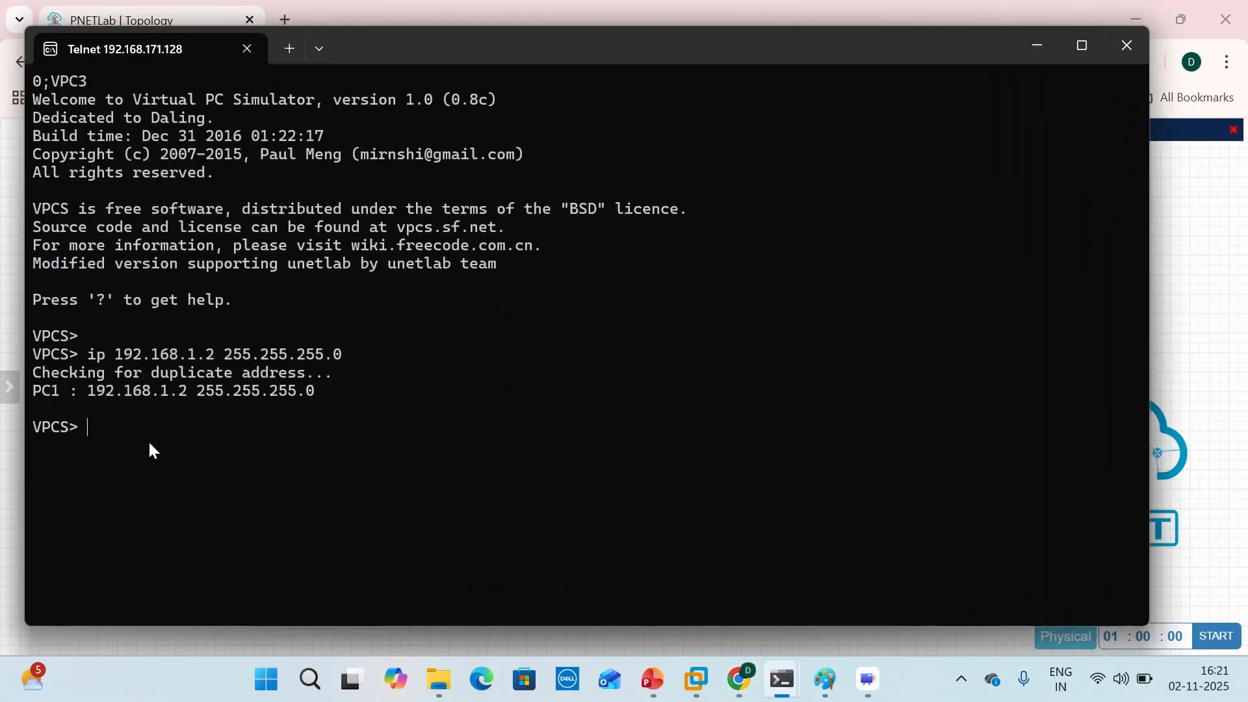
text(ip 192.168.1.2 255.255.255.0)
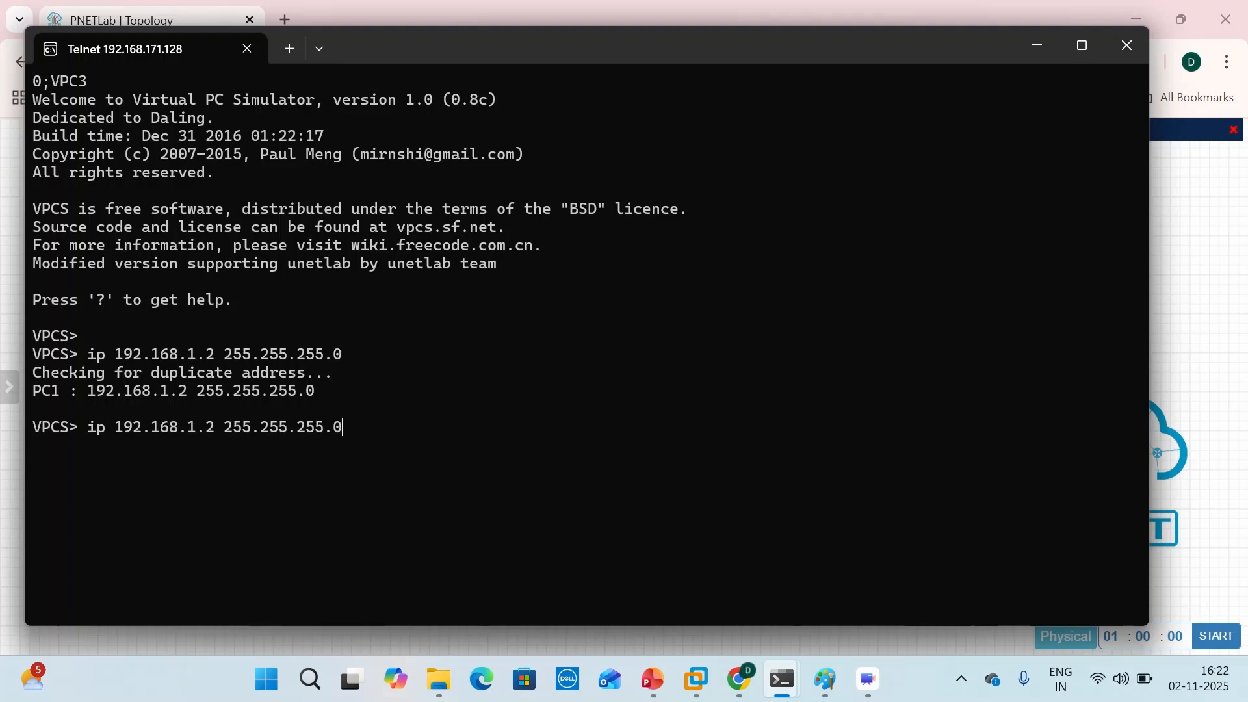
text(2.168.1.100)
key(Return)
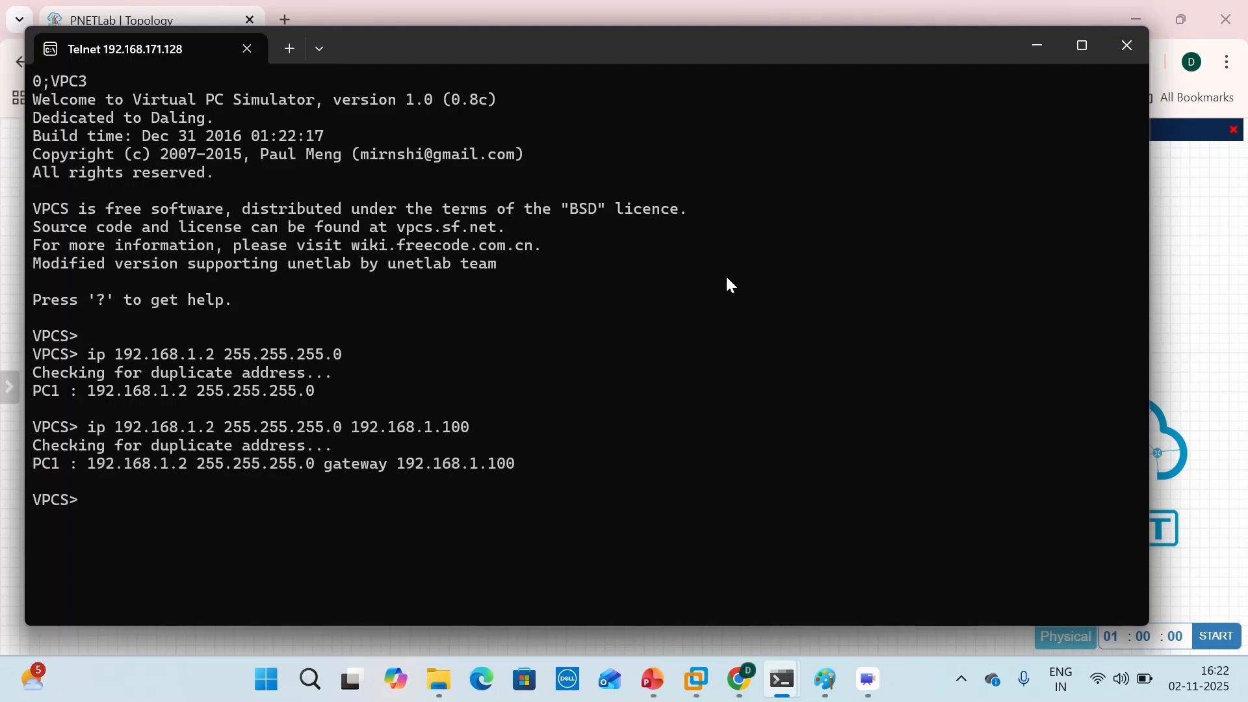
click(1038, 45)
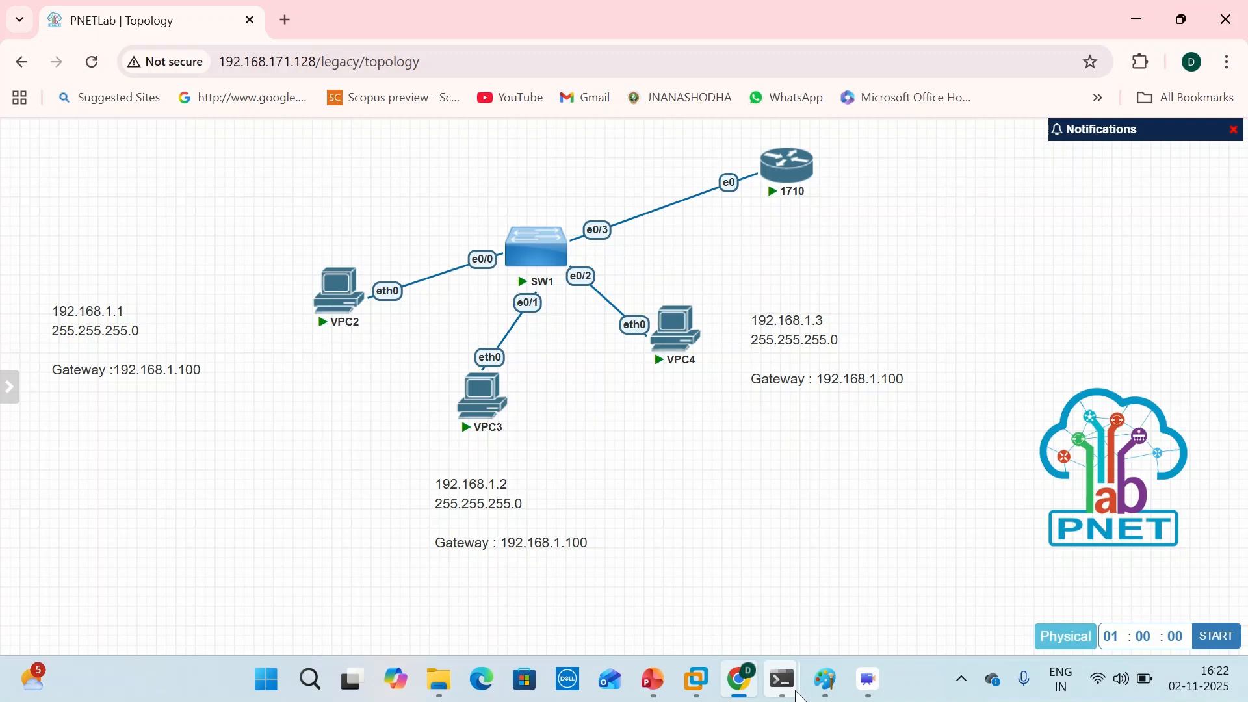
In VPC4's open console, assign IP 192.168.1.3, mask 255.255.255.0 and gateway 192.168.1.100, and minimize the console.
mouse_move(783, 681)
click(983, 593)
text(ip 192.1681)
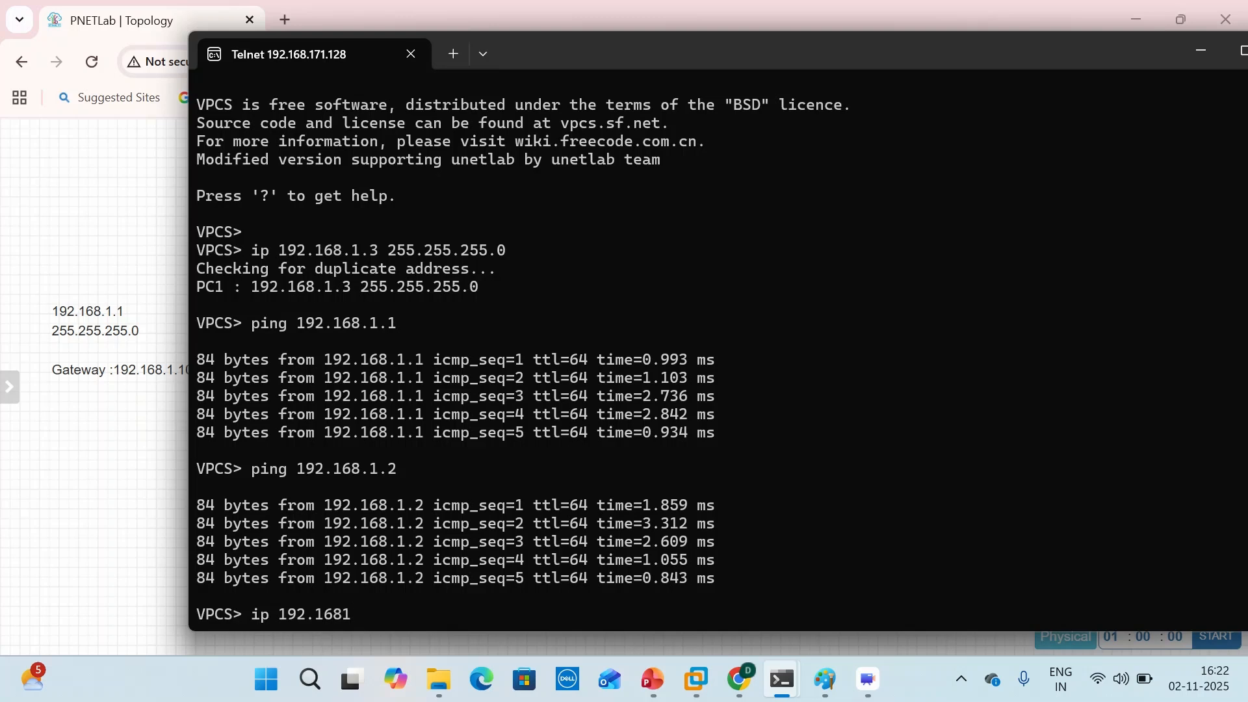
key(BackSpace)
text(.1.3 255.255.255.0 192.15)
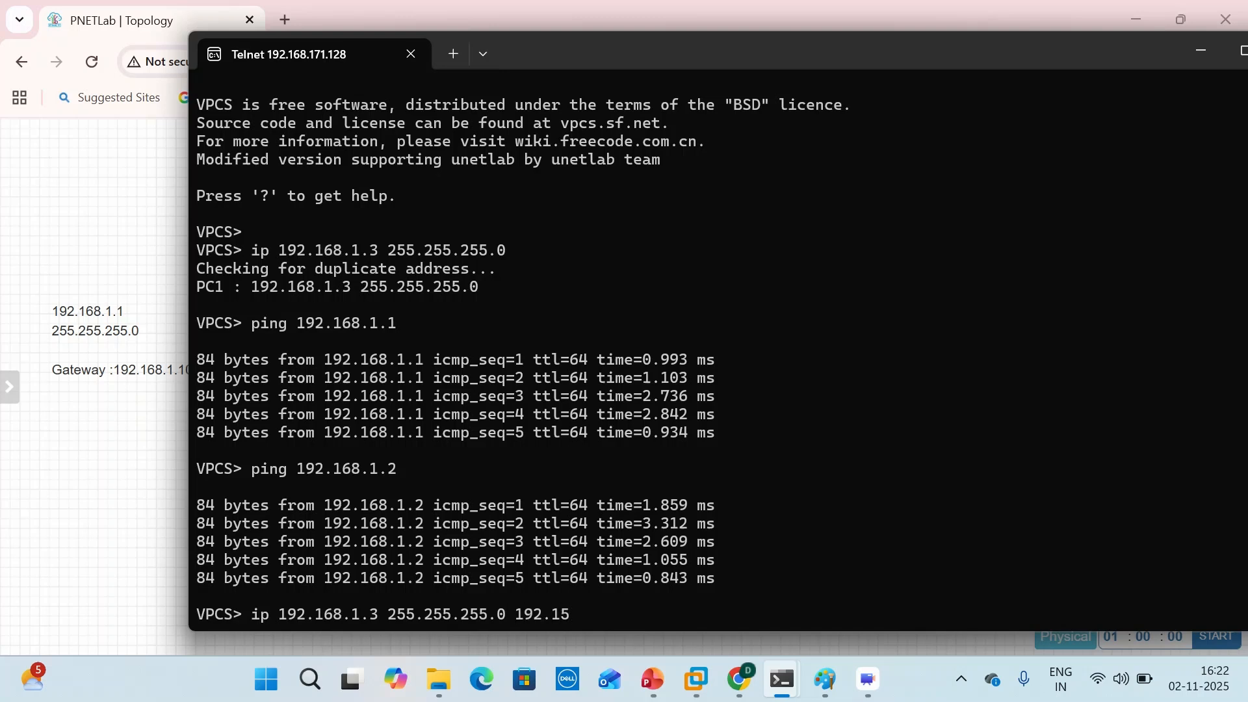
key(BackSpace)
text(68.1.100)
key(Return)
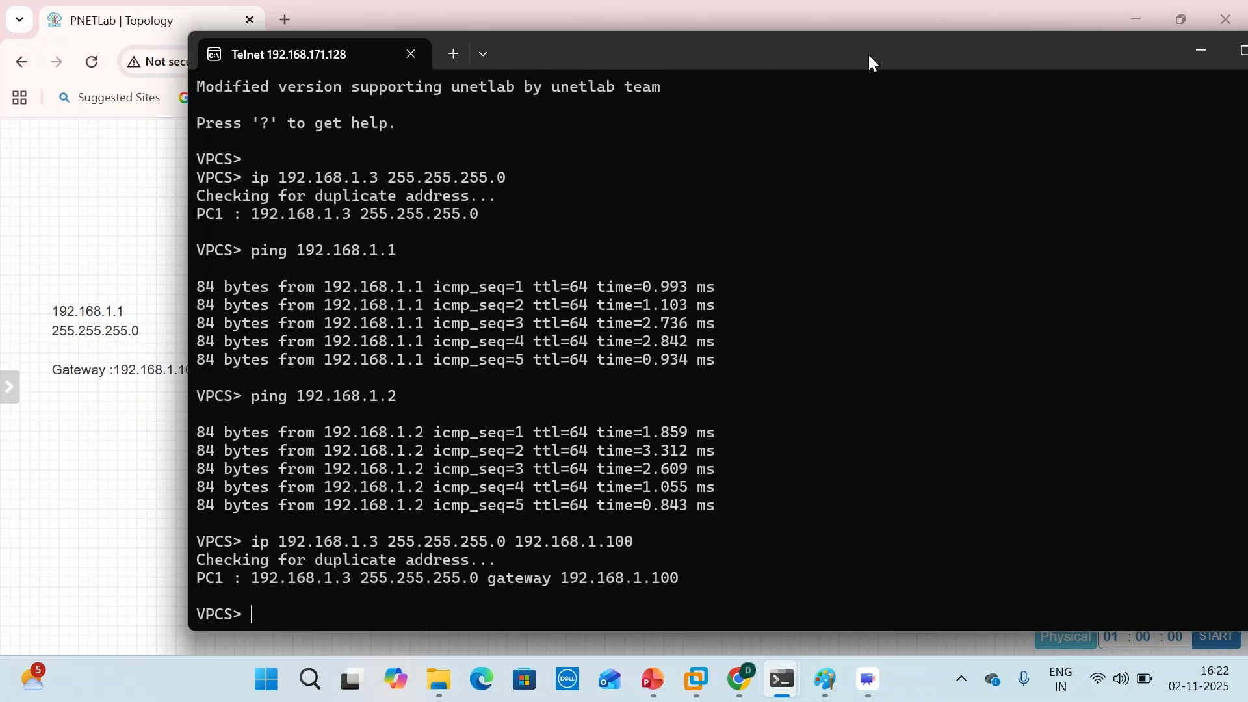
click(1200, 52)
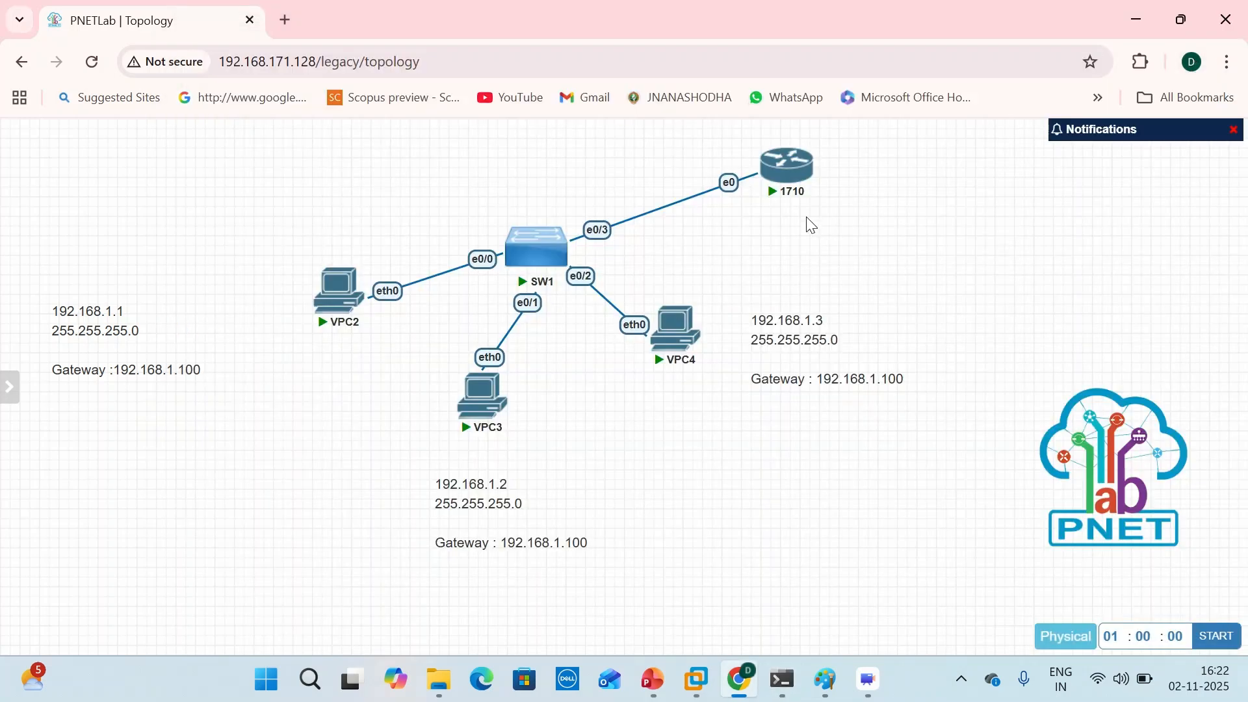
Move the 1710 router slightly lower in the topology and open its Telnet console.
drag(788, 161, 795, 184)
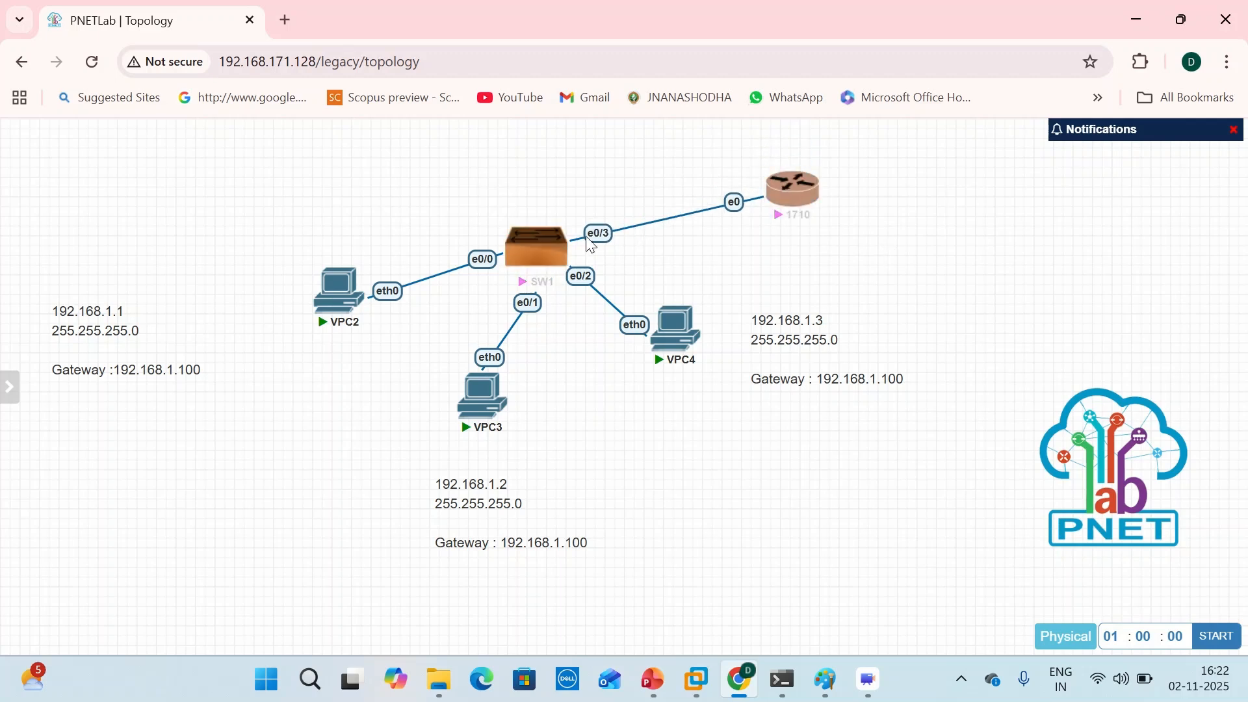
drag(878, 251, 797, 186)
right_click(797, 186)
click(859, 160)
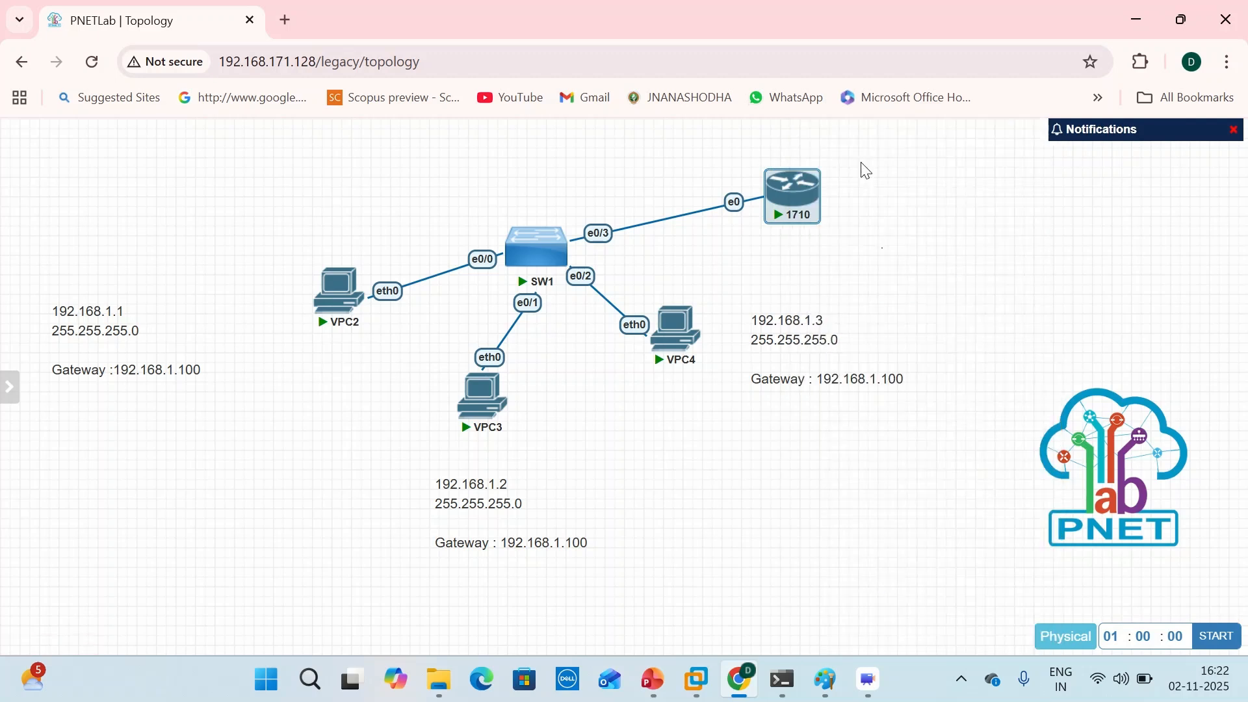
click(648, 220)
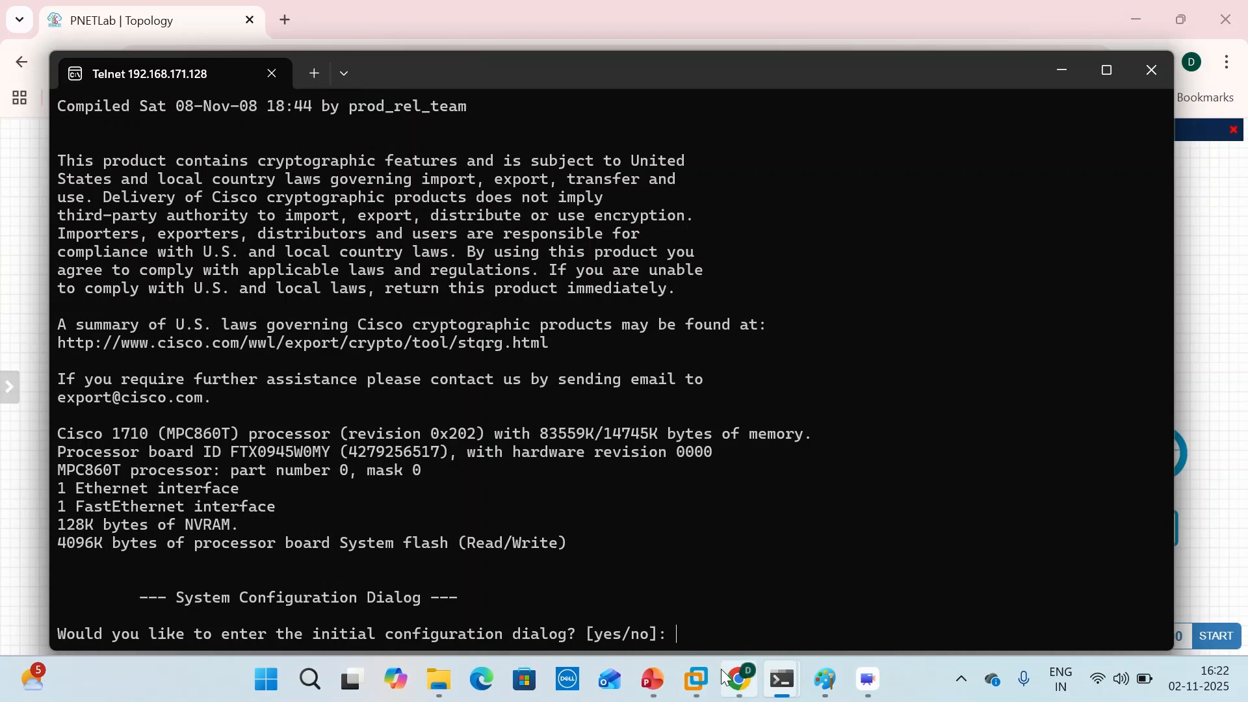
Answer no to the router's initial configuration dialog and bring up its command prompt.
mouse_move(726, 677)
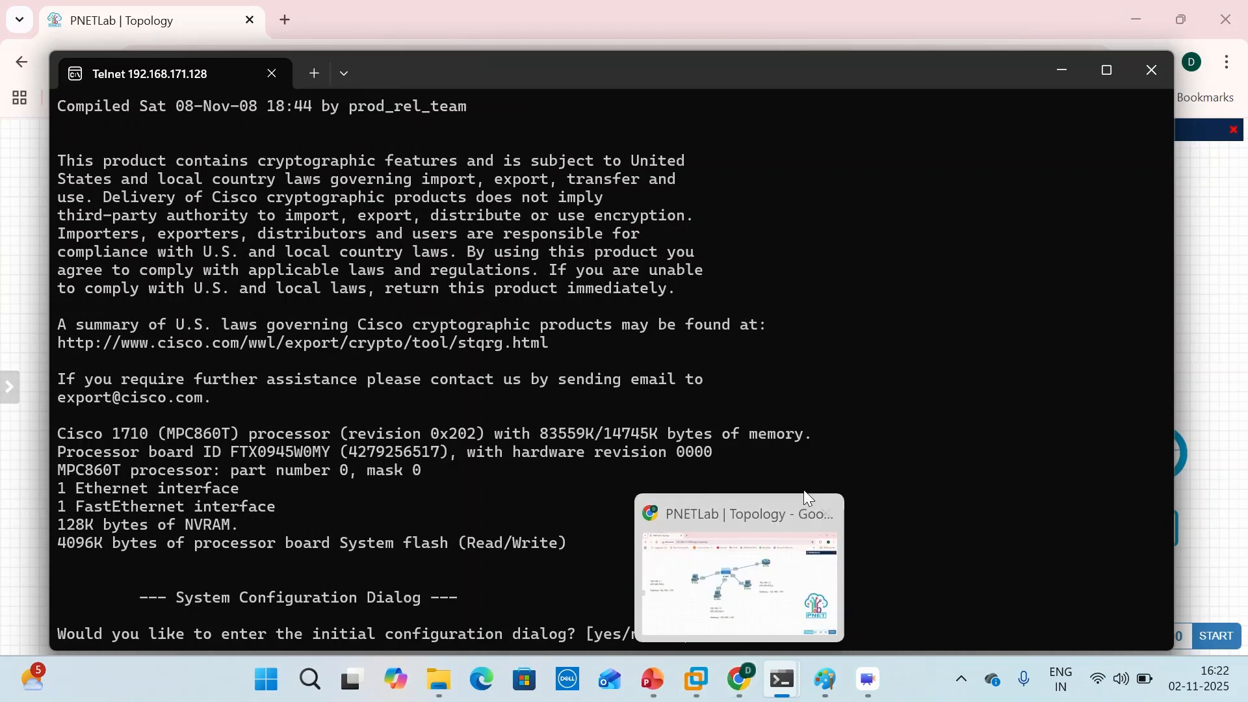
text(no)
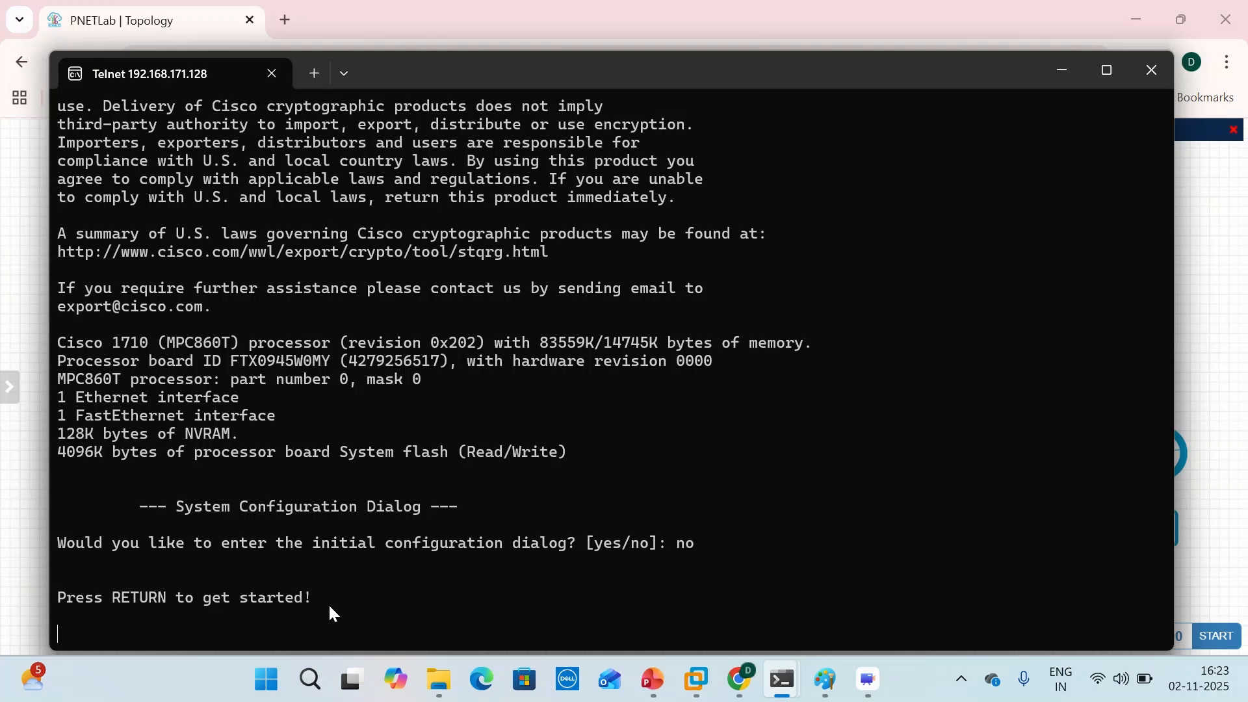
key(Return)
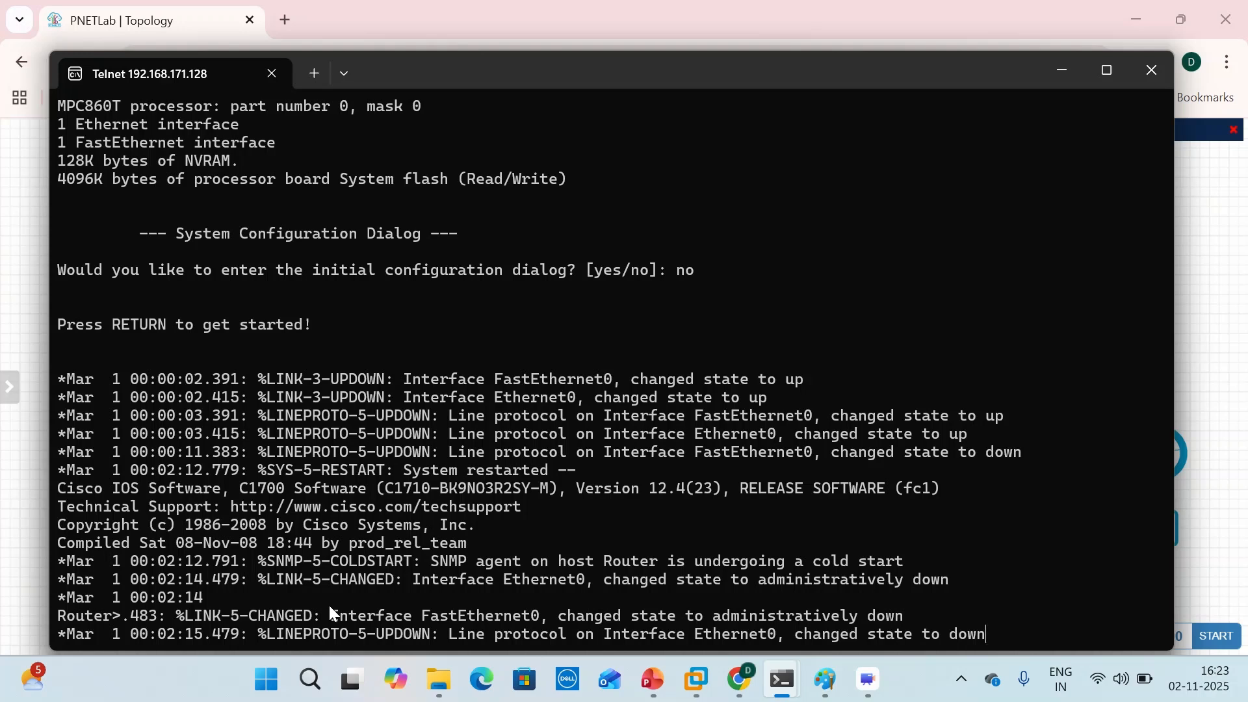
key(Return)
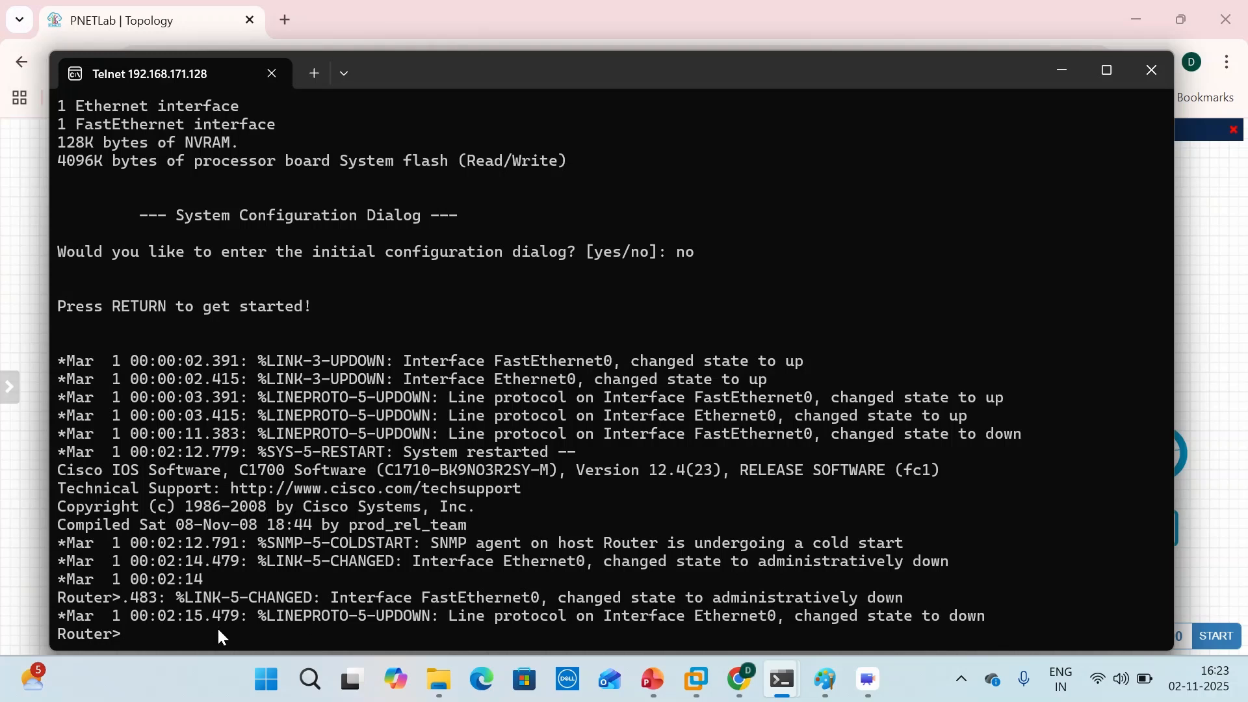
Enter privileged mode with enable and global configuration mode with conf terminal on the 1710 router.
text(enable)
key(Return)
text(conf)
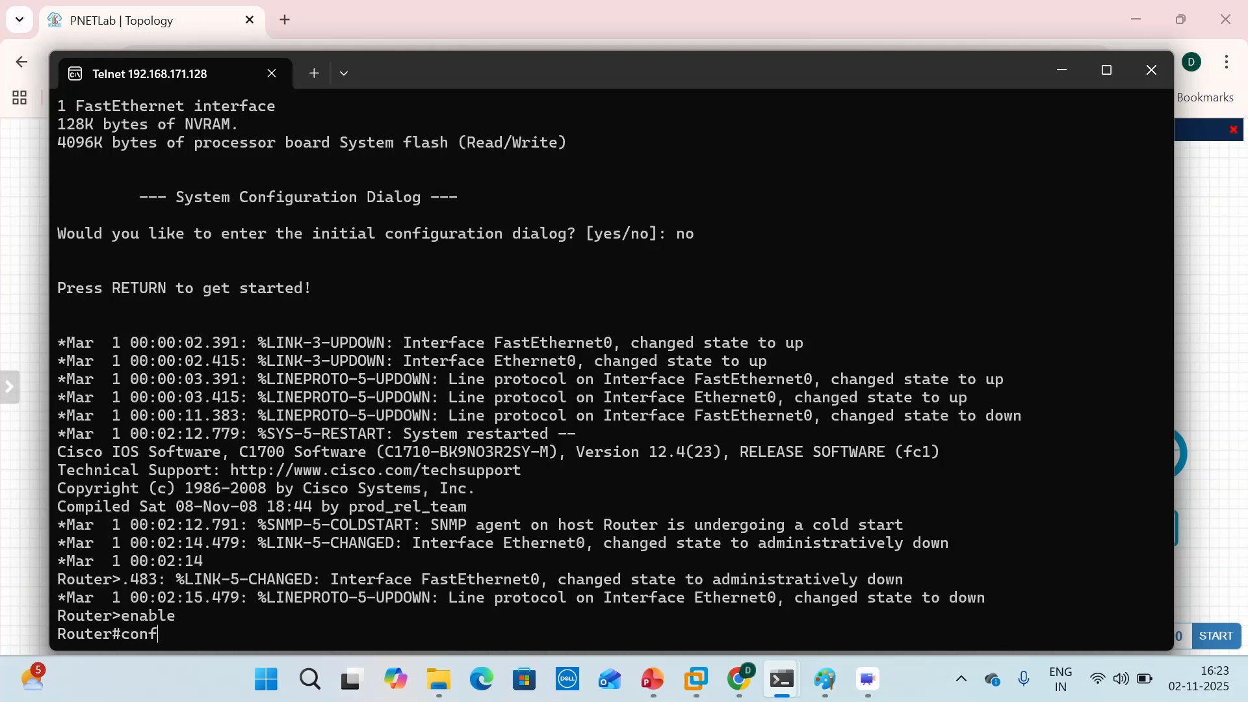
text( terminal)
key(Return)
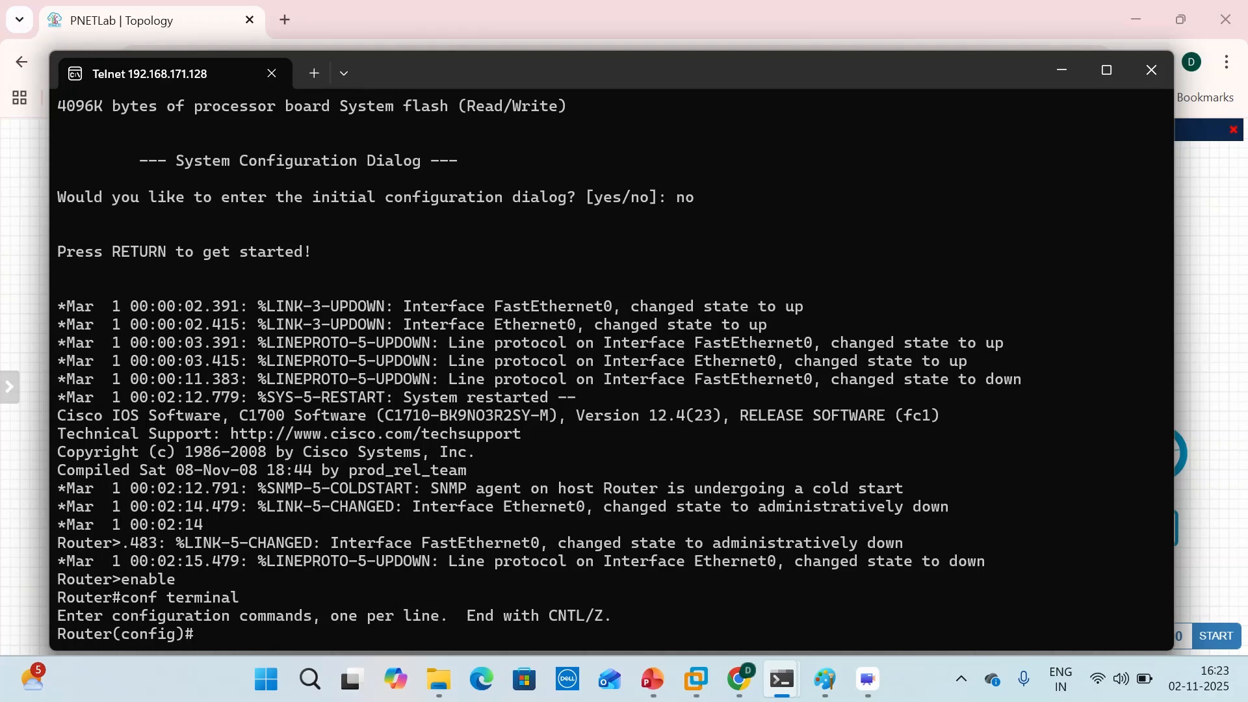
Try to select the router's interface with the command interface e0/3, and retry the same command.
text(interface e0/3)
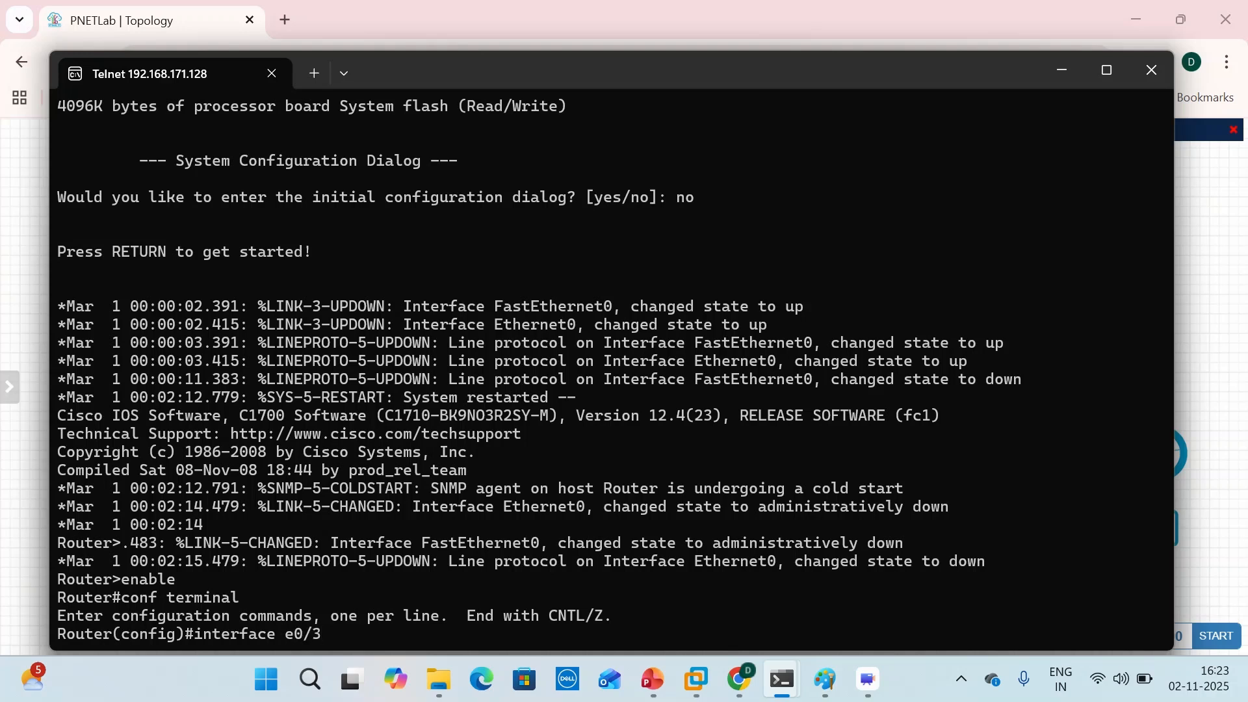
key(Return)
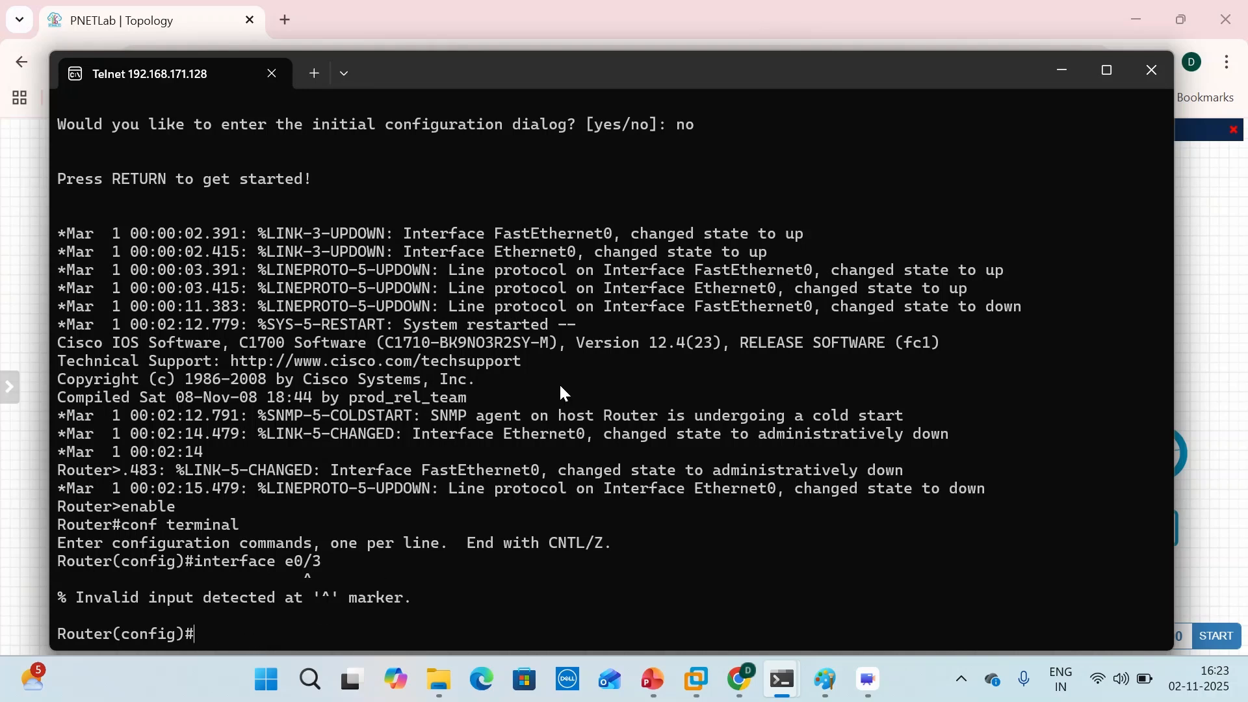
mouse_move(677, 75)
mouse_down()
mouse_move(766, 381)
mouse_move(666, 53)
mouse_up()
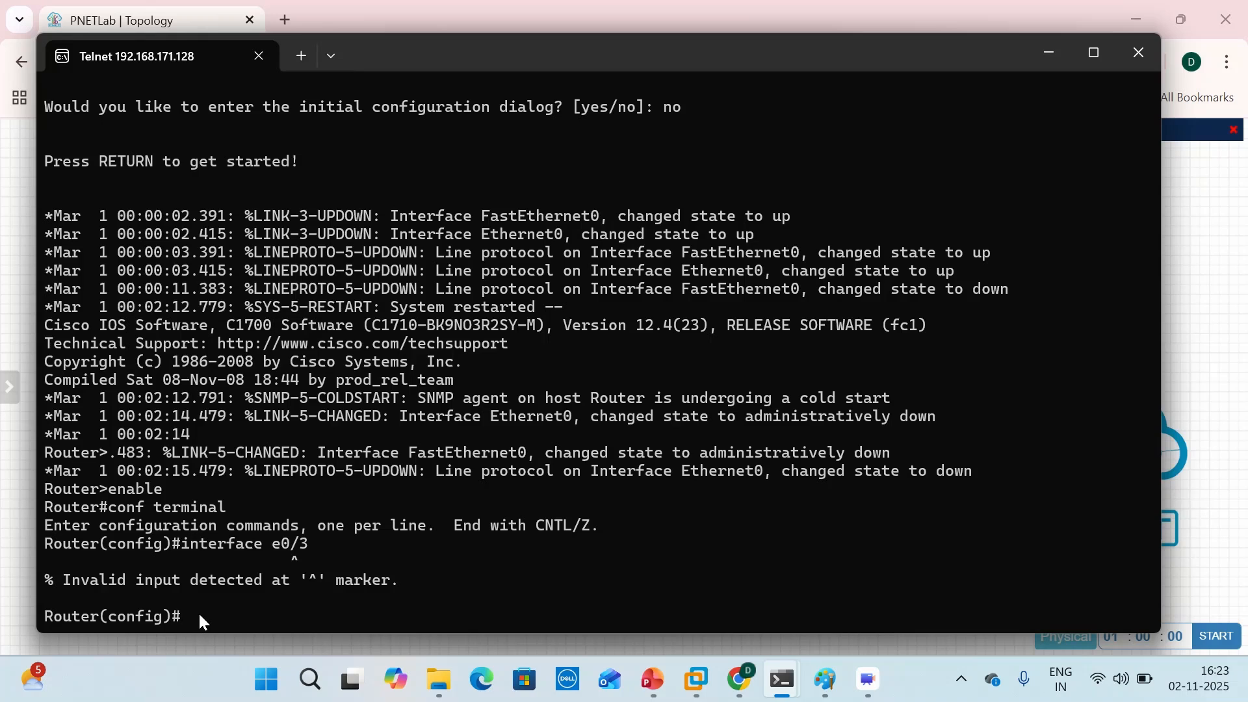
text(interface e0/3)
key(Return)
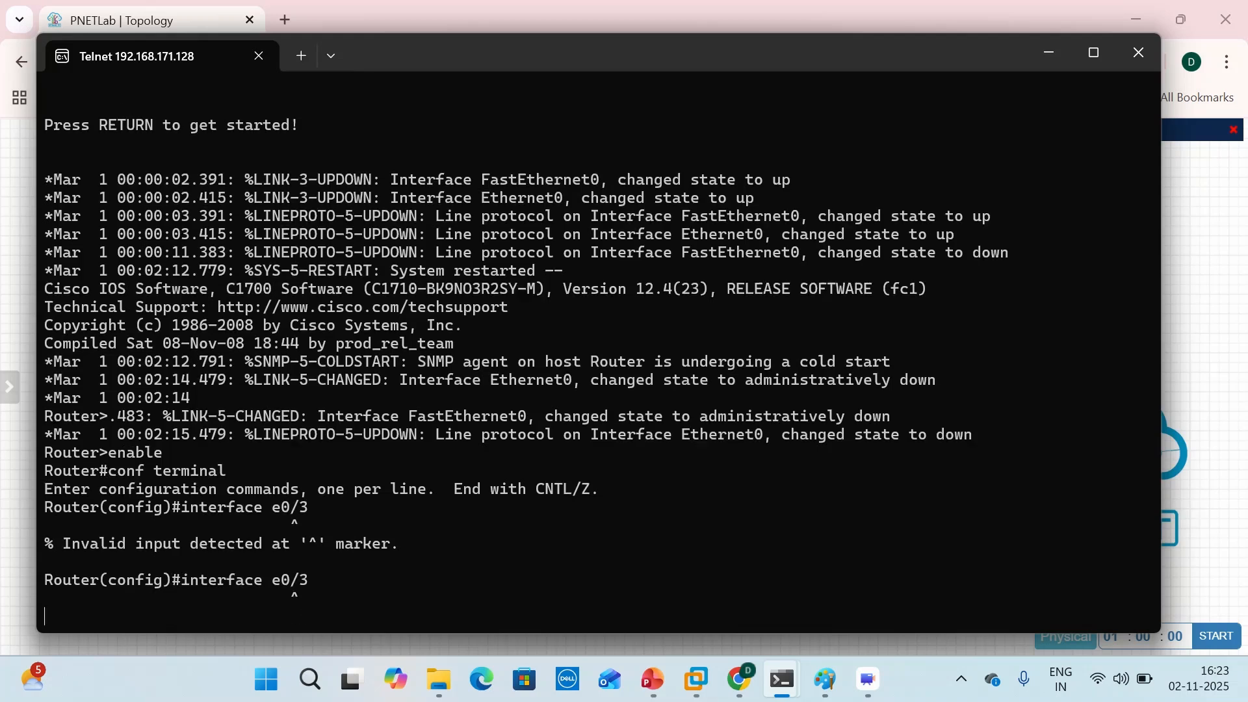
Try to select the router's interface using the full interface type, with the command interface ethernet 0/3.
text(in)
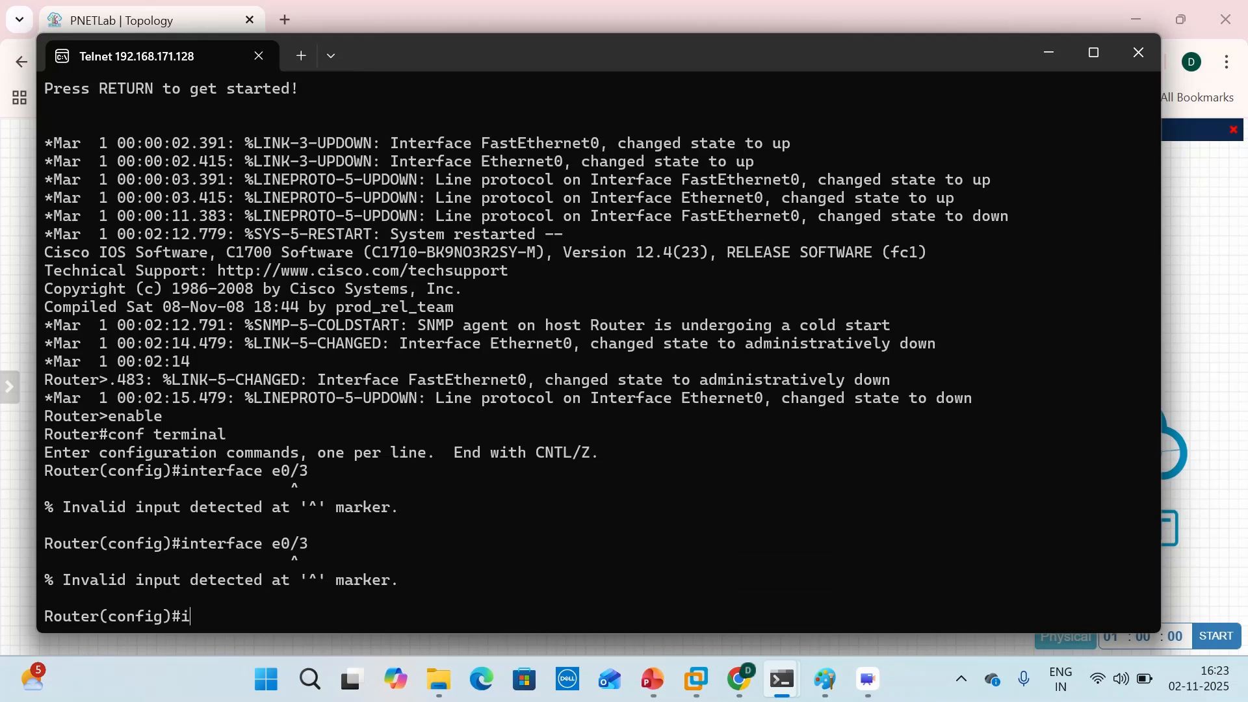
key(BackSpace)
key(BackSpace)
text(interface e)
key(Tab)
text(0/3)
key(Return)
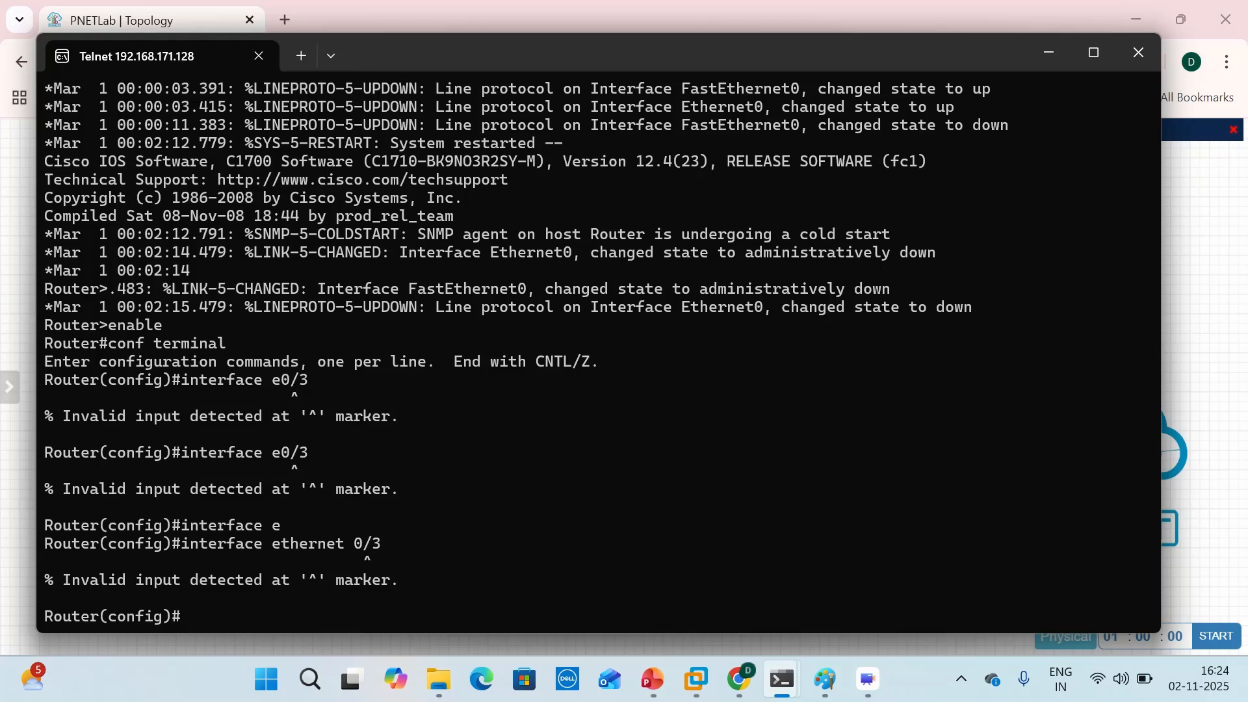
Try to select the router's interface without a space in the name, with the command interface ethernet0/3.
text(in)
key(Tab)
text(e)
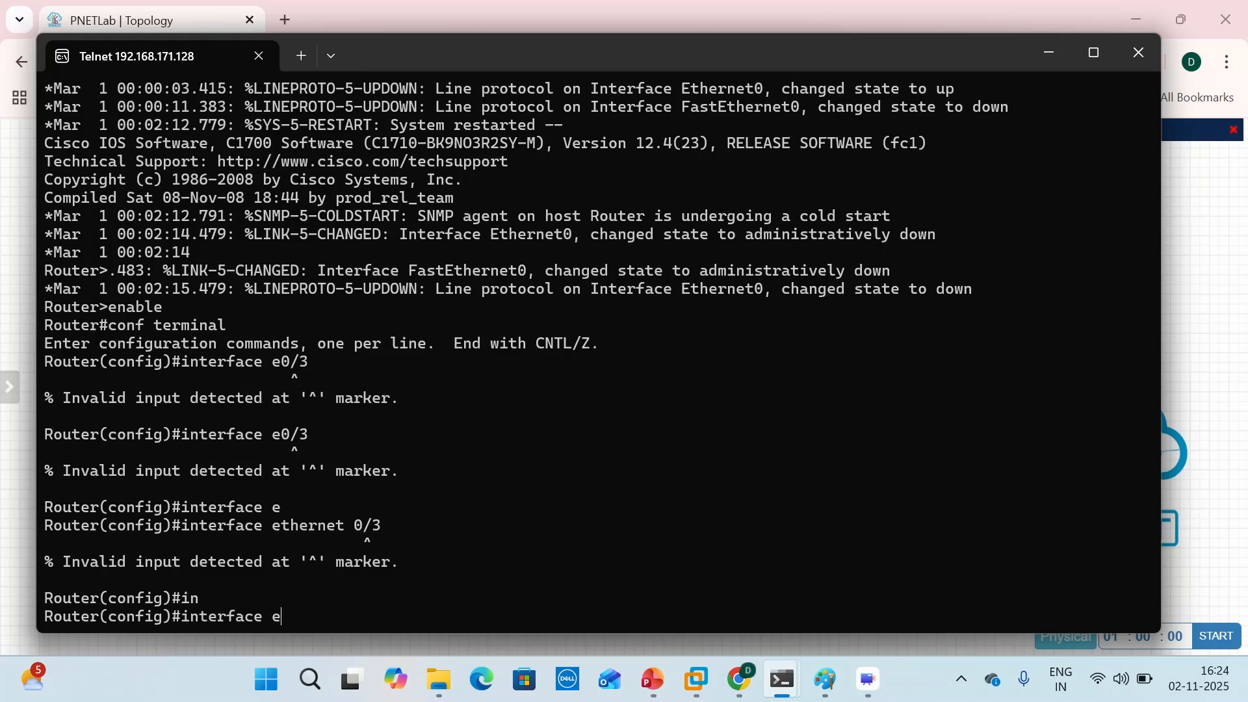
key(Tab)
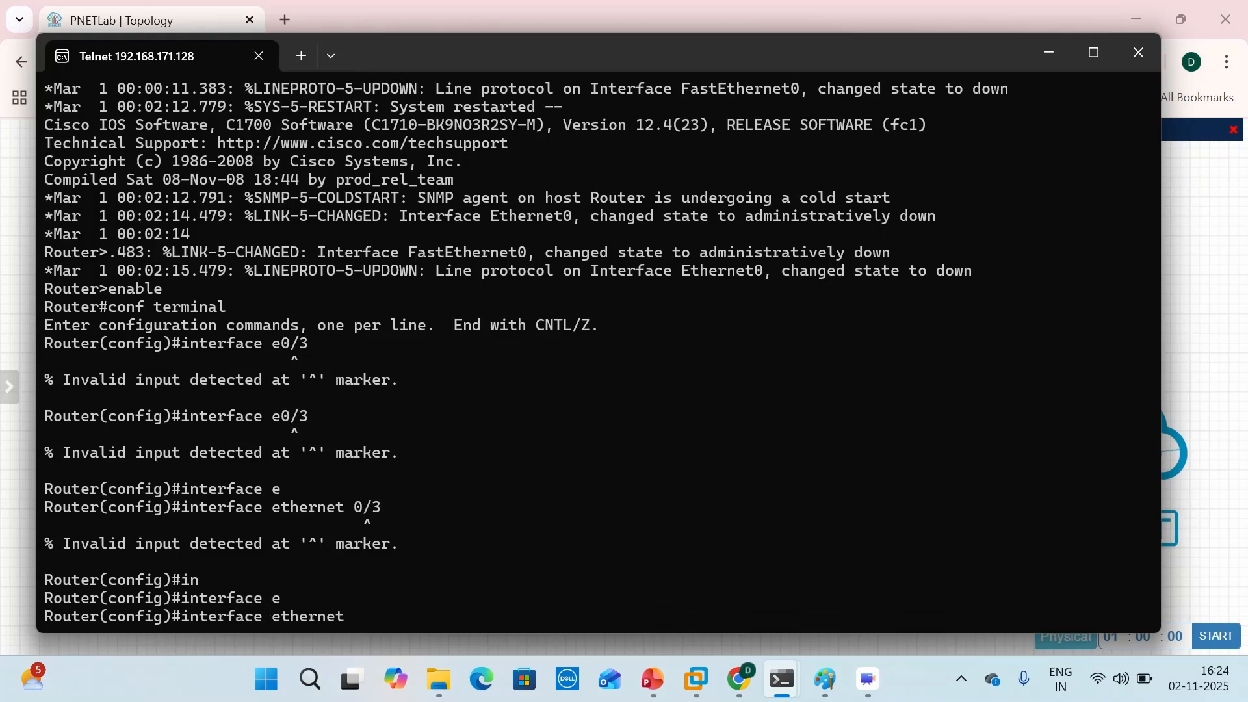
text(0/3)
key(Return)
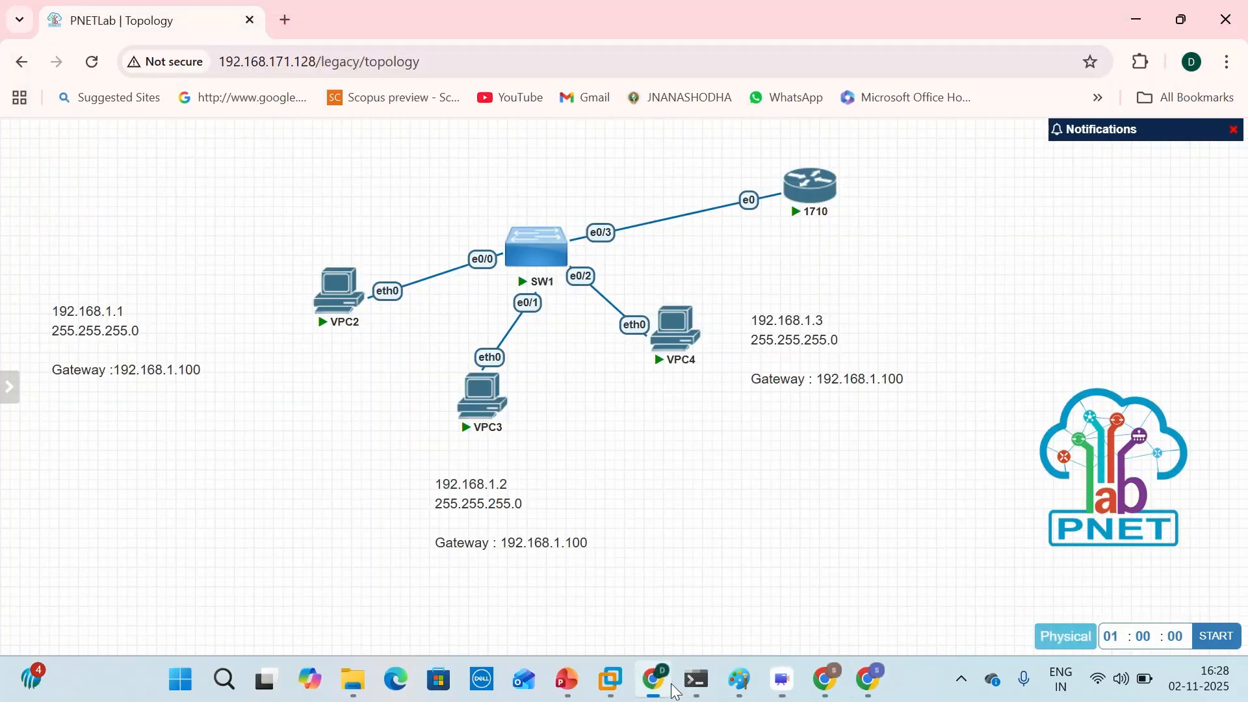
Return to the 1710 router's console and leave global configuration mode with exit.
mouse_move(696, 684)
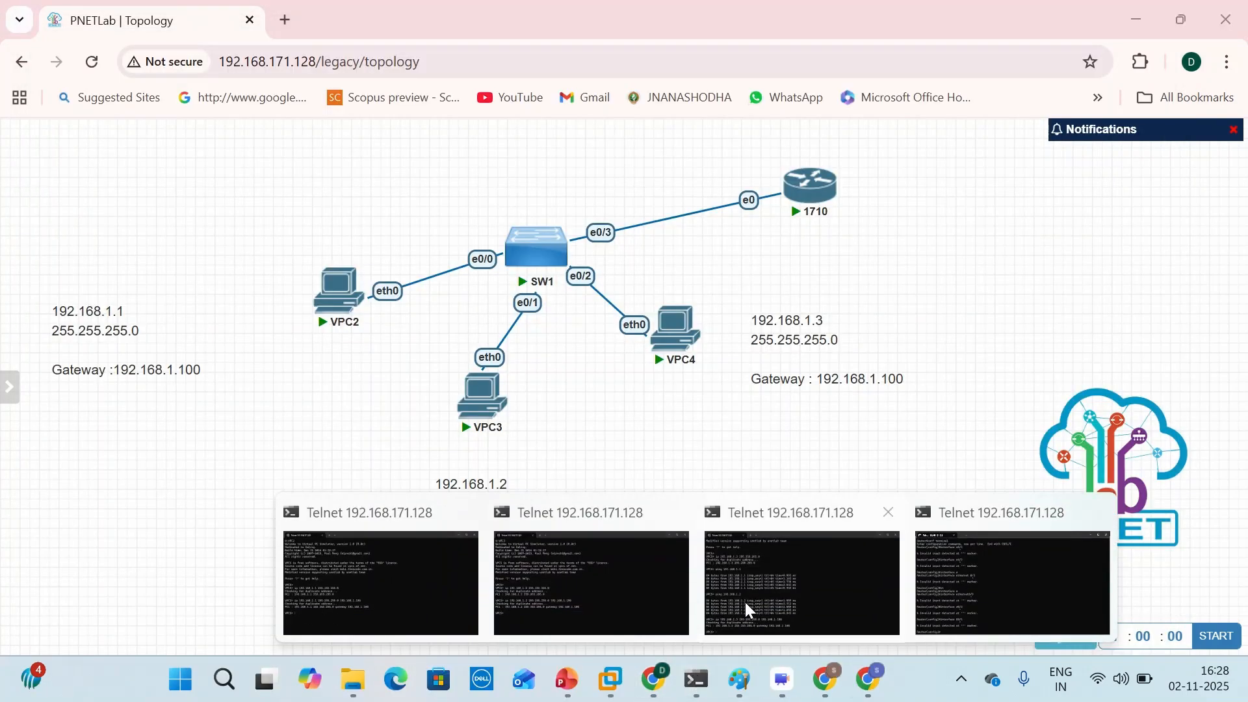
click(1018, 585)
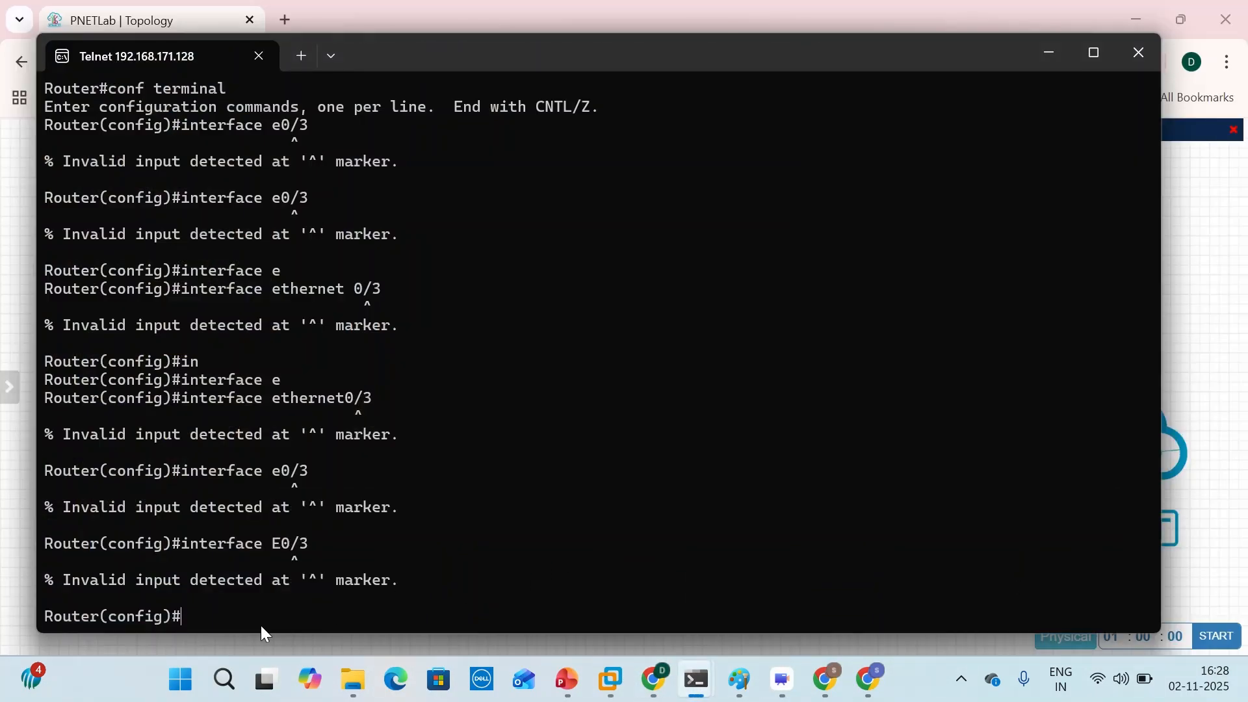
text(exit)
key(Return)
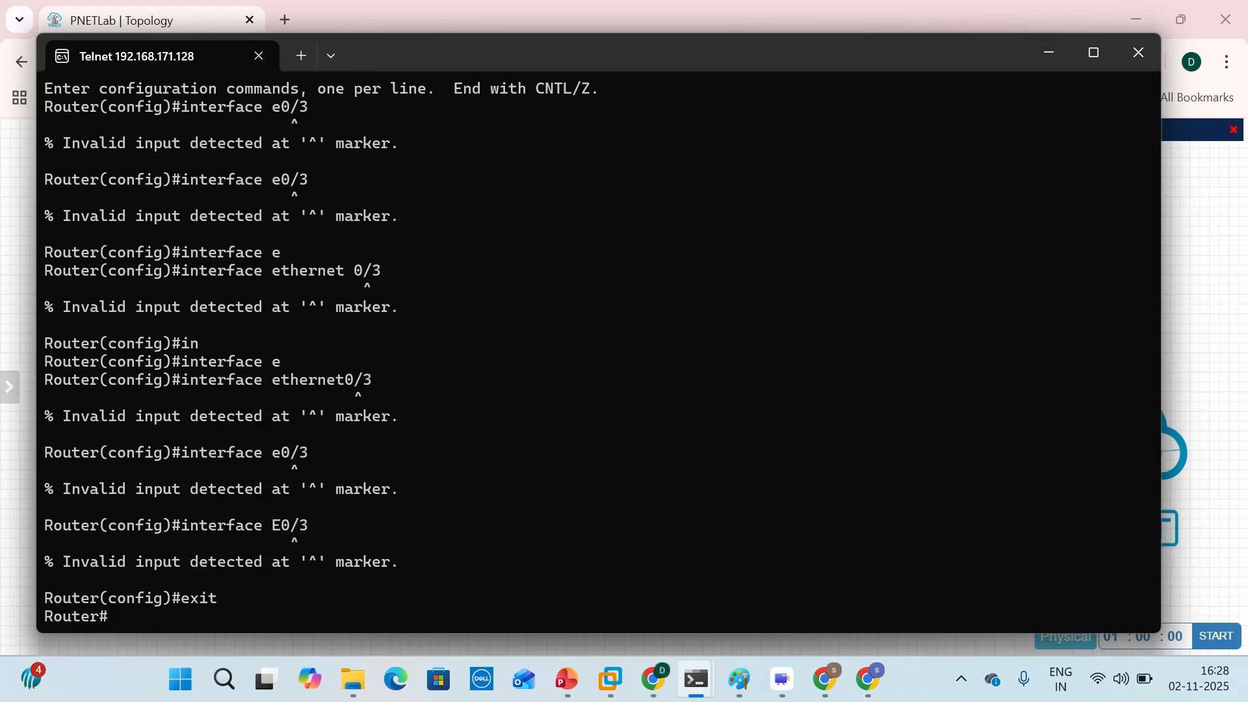
text(show)
key(BackSpace)
key(BackSpace)
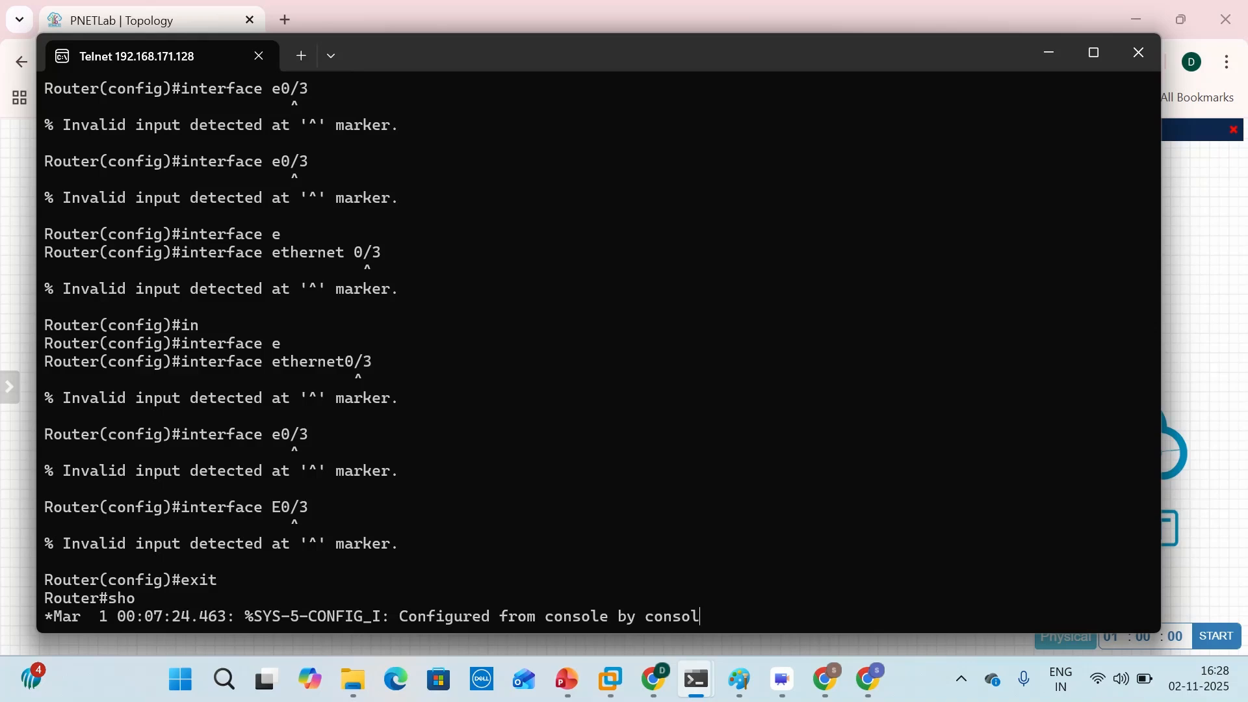
text(e)
key(Return)
List the router's interfaces and their status with show ip interface brief.
text(show ip interface brief)
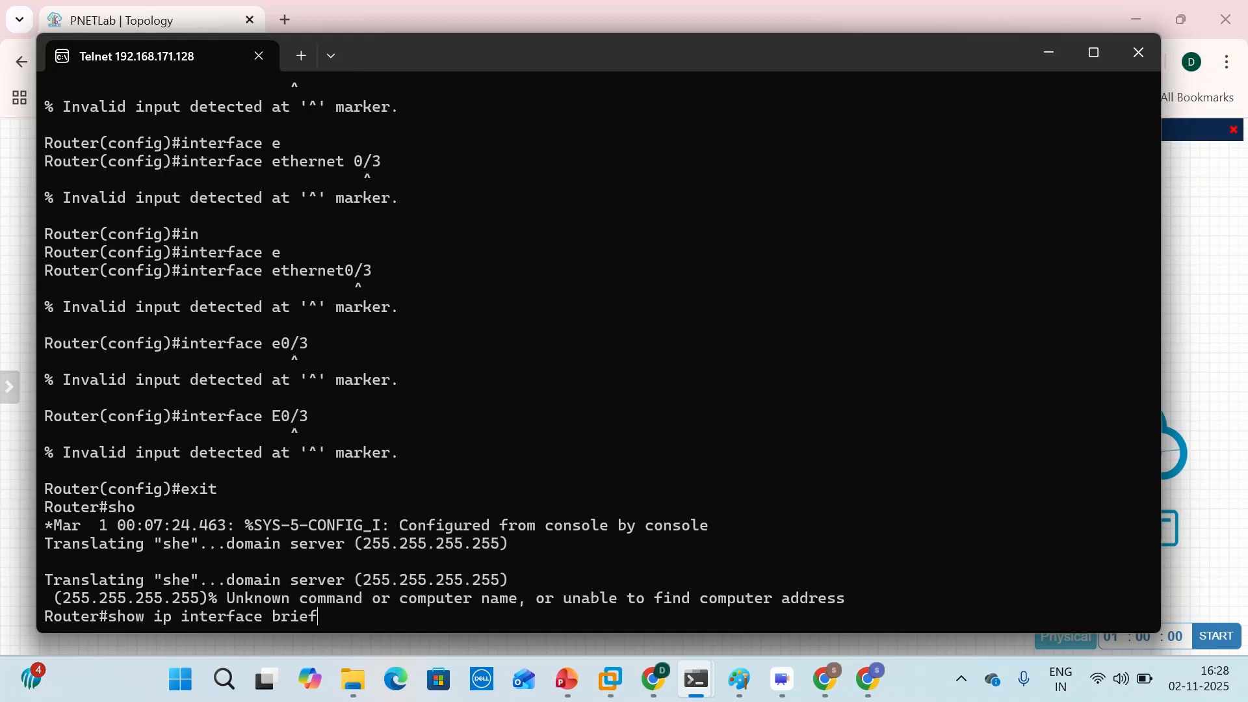
key(Return)
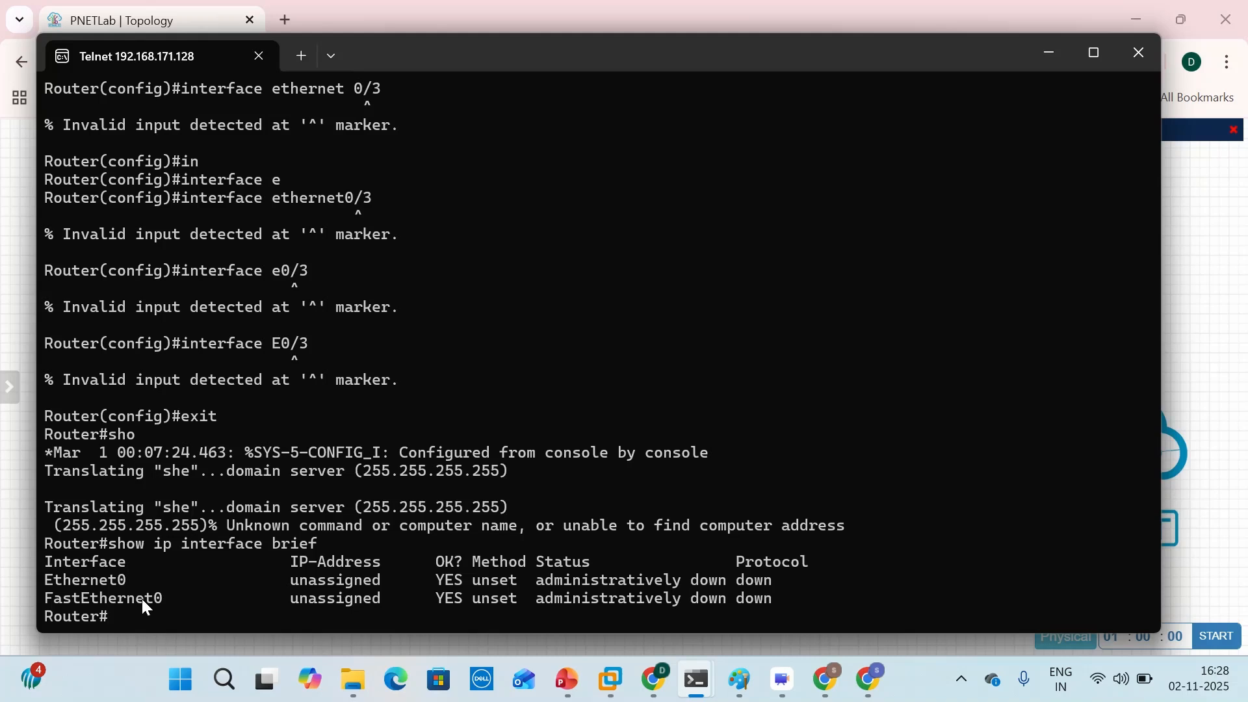
Enter global configuration mode with conf t and select the router's port with interface Ethernet0.
text(conf t)
key(Return)
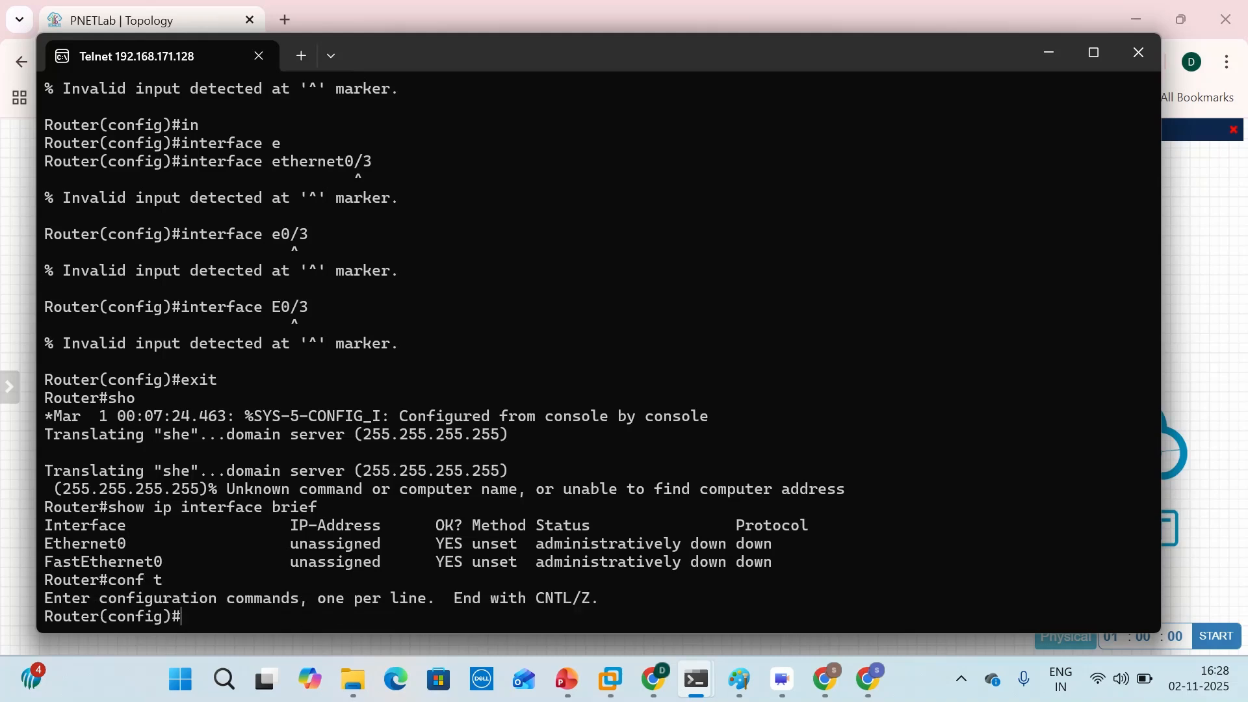
text(interface E)
key(Tab)
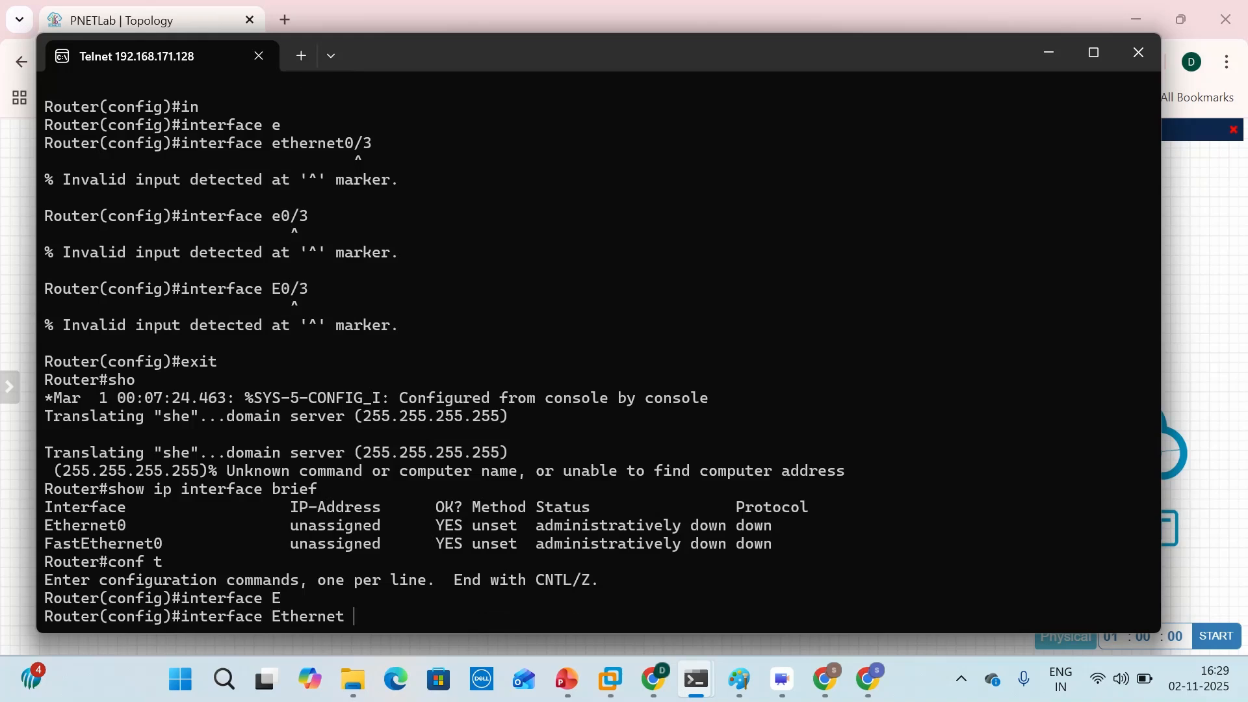
text(0)
key(Return)
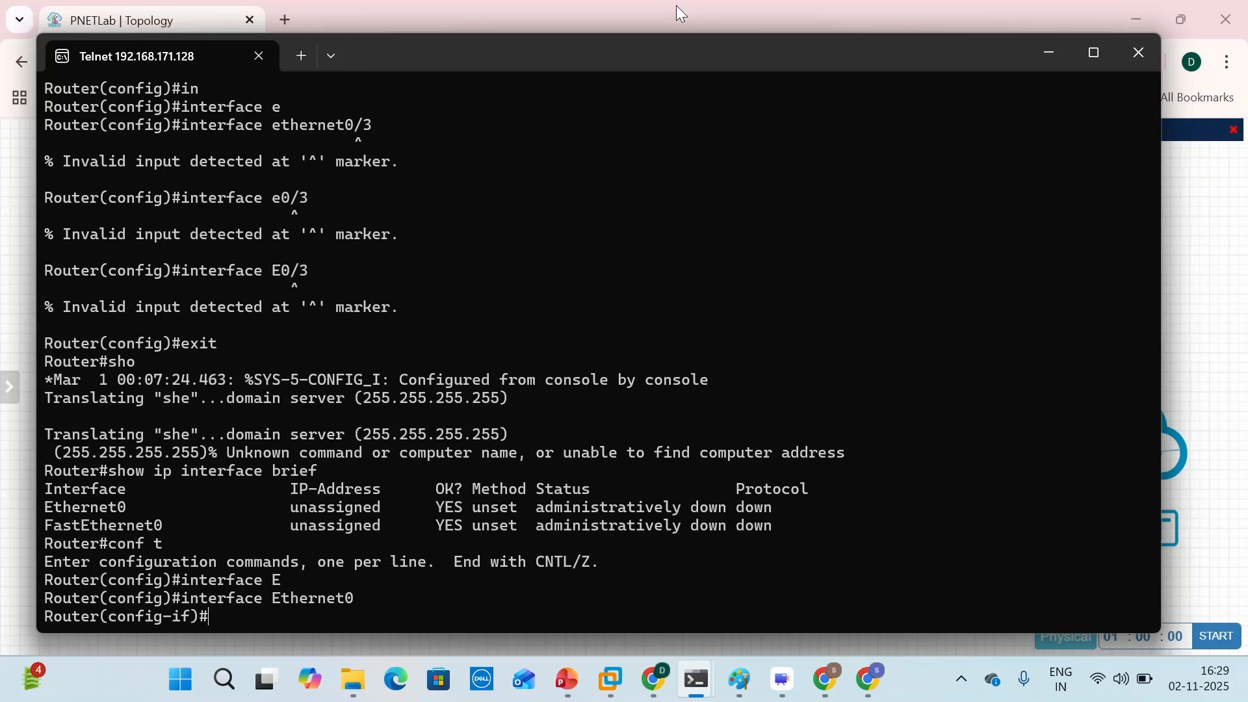
Assign the router's Ethernet0 interface the IP address 192.168.1.100 with subnet mask 255.255.255.0.
click(1050, 52)
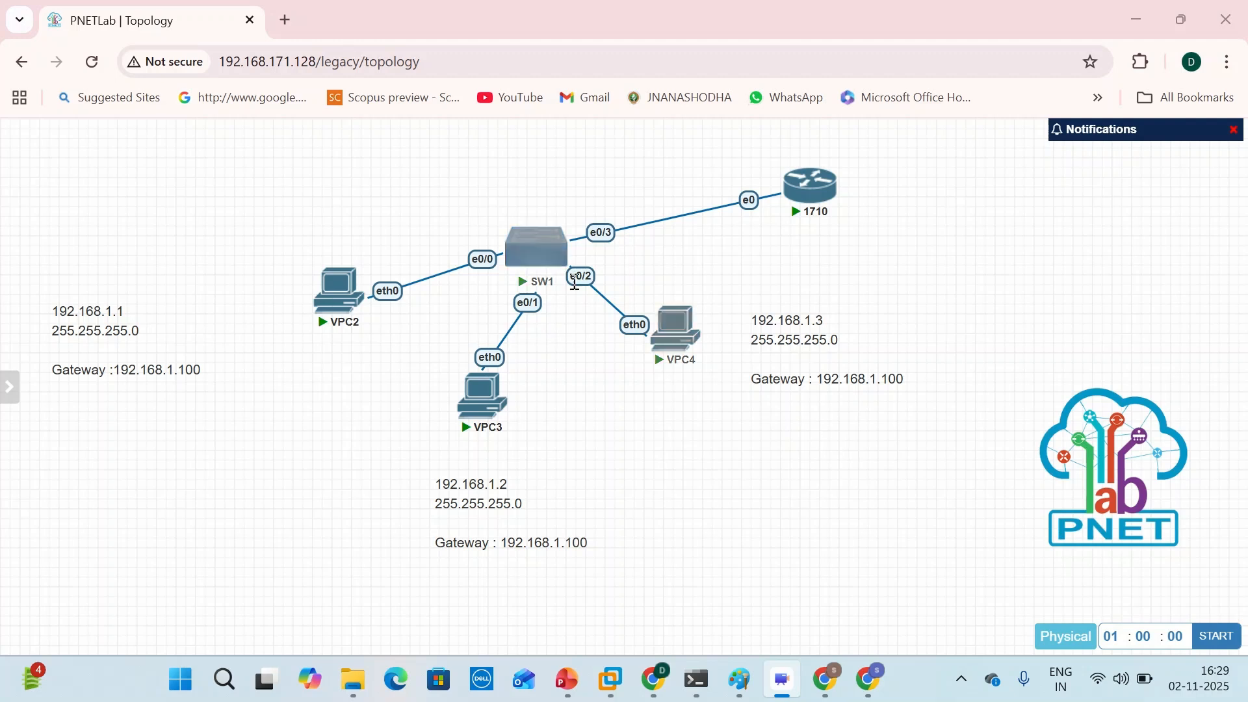
mouse_move(709, 669)
click(1018, 602)
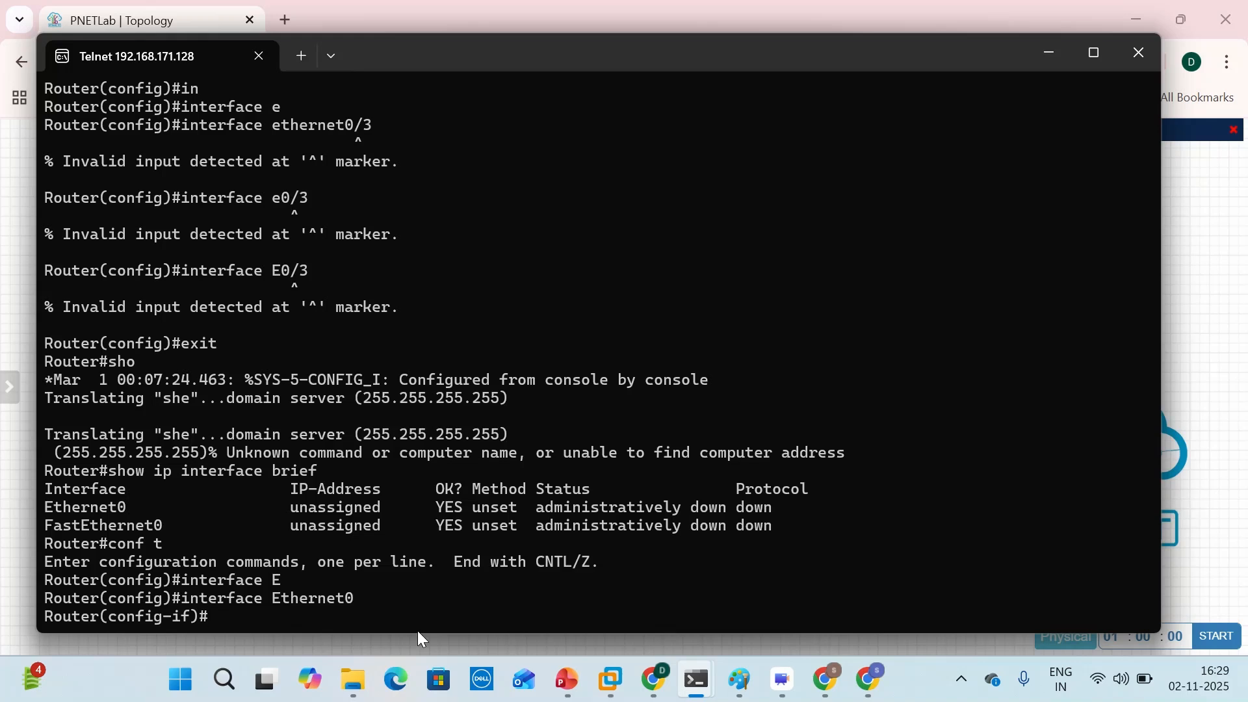
text(ip address 192.1)
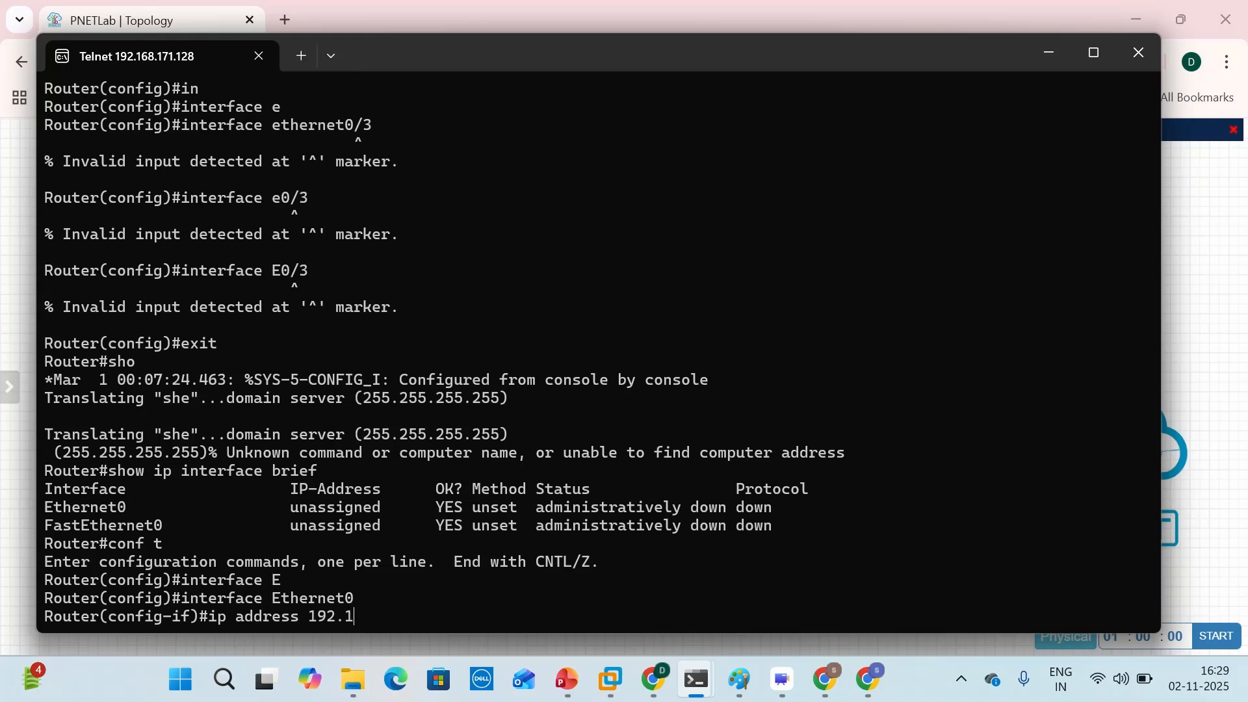
text(68.1.100 255.2)
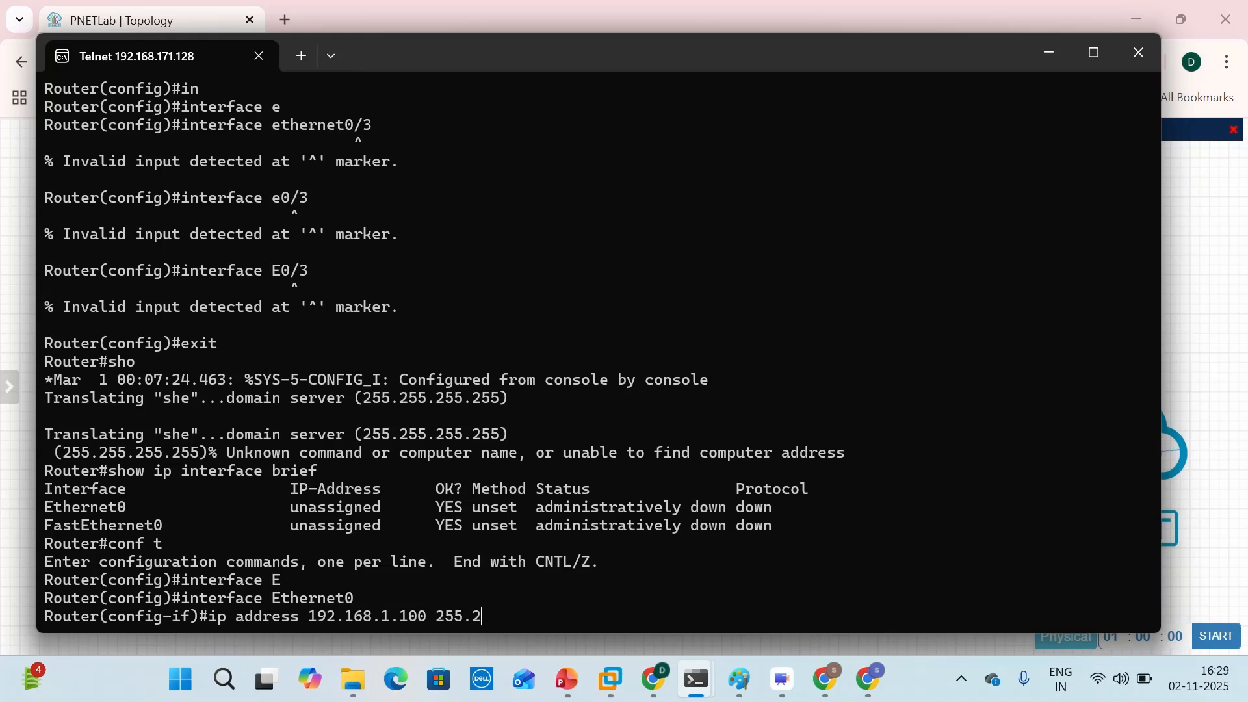
text(55.255.0)
key(Return)
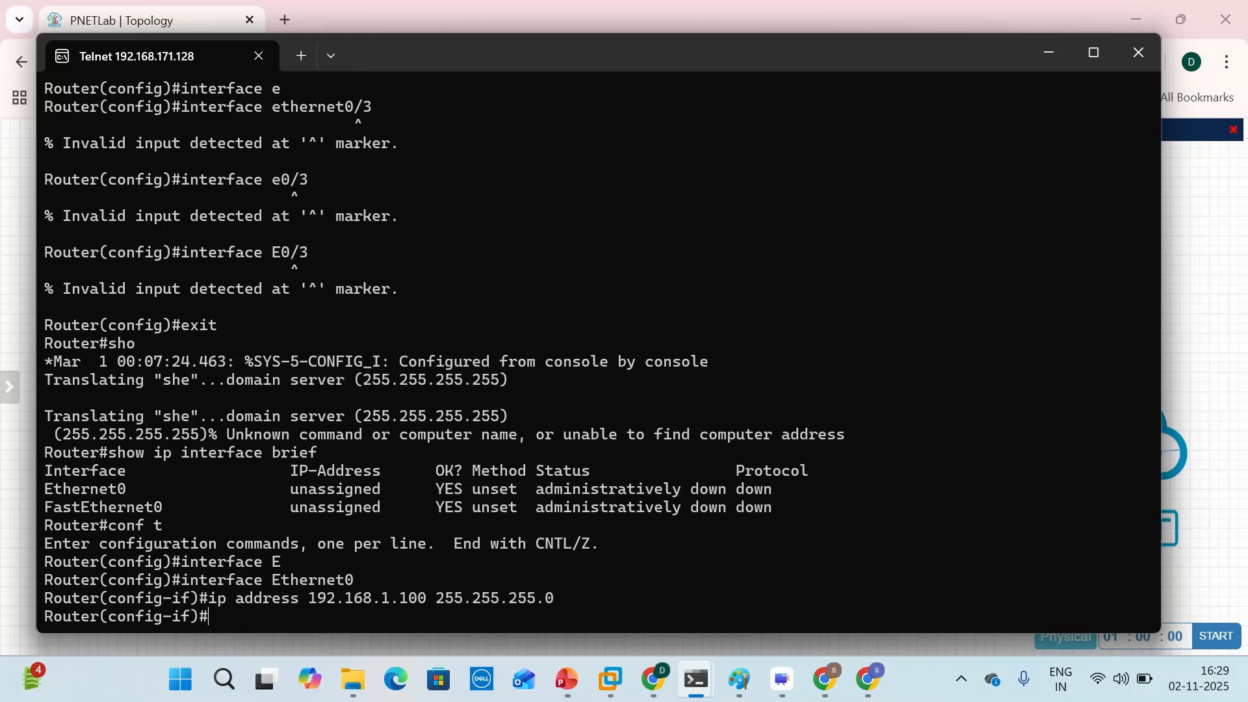
Enable the Ethernet0 interface with no shutdown, and exit back to the router's privileged mode.
text(no shutdown)
key(Return)
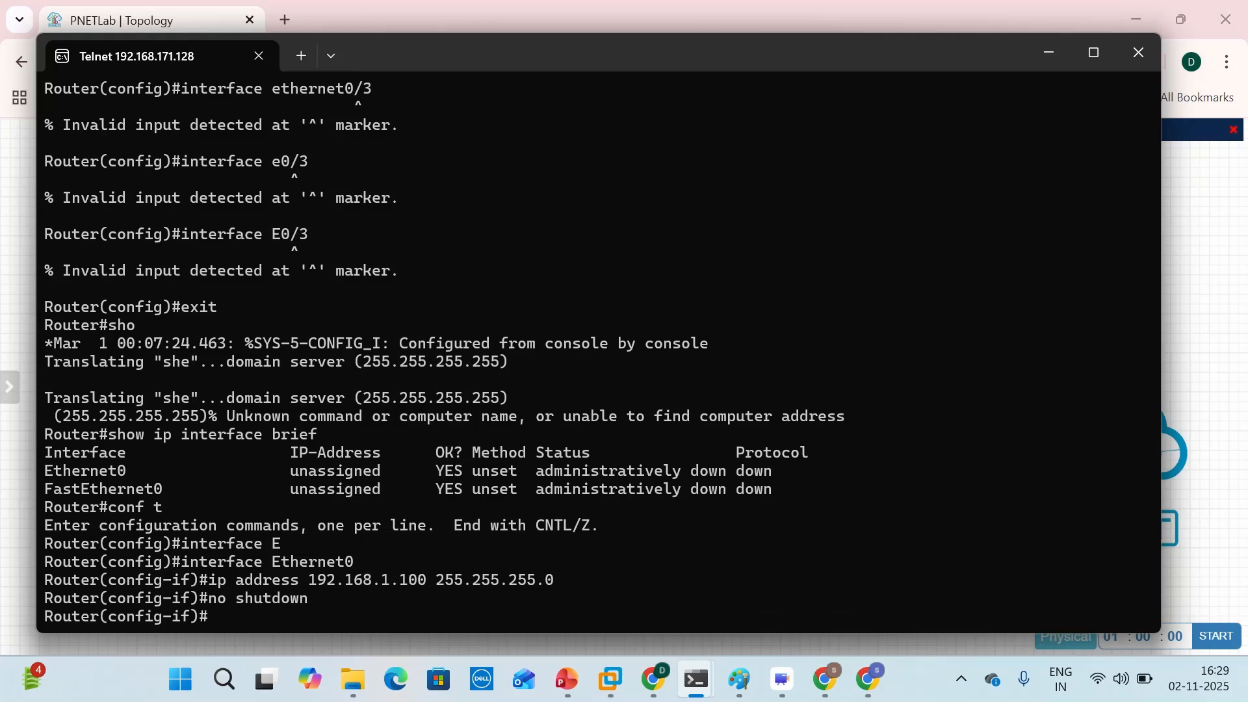
text(exit)
key(Return)
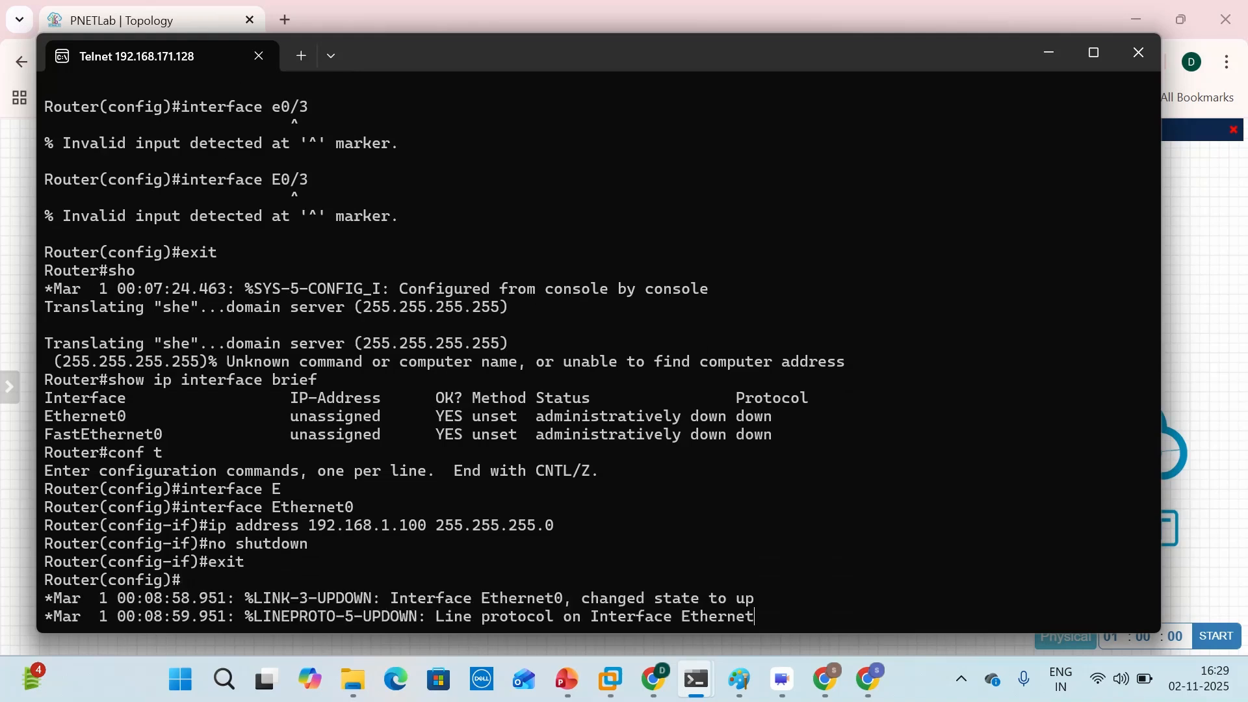
key(Return)
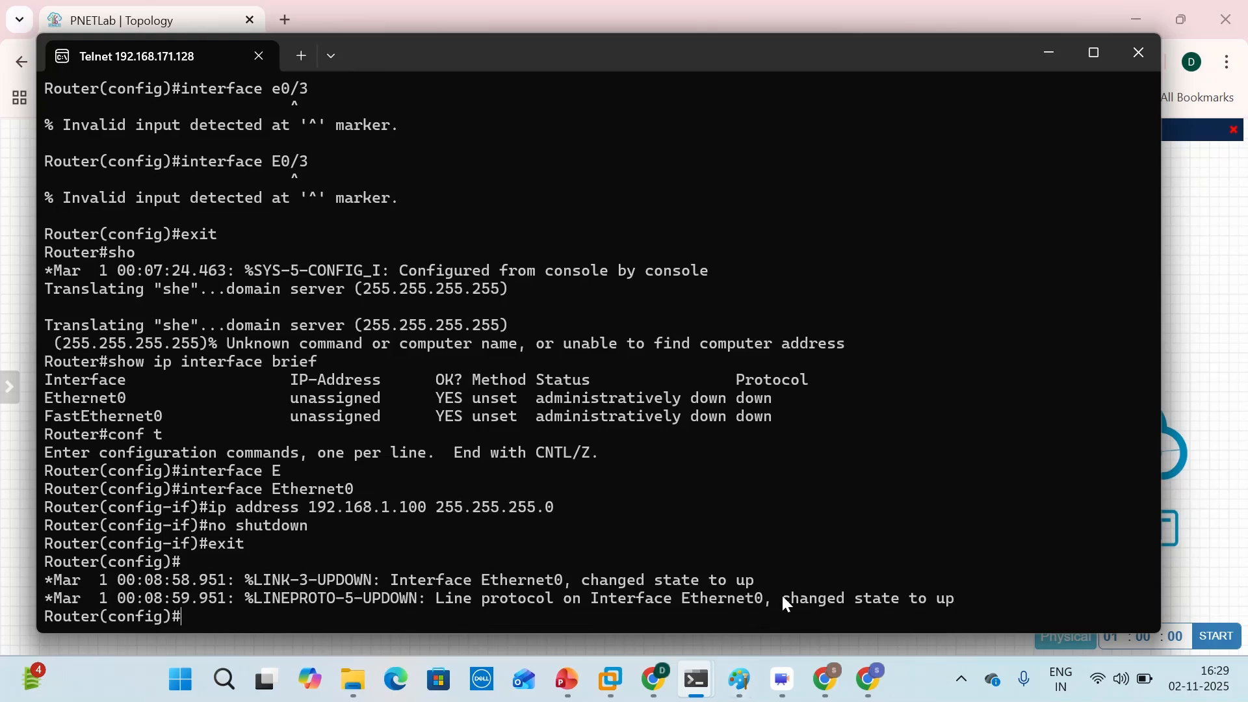
text(exit)
key(Return)
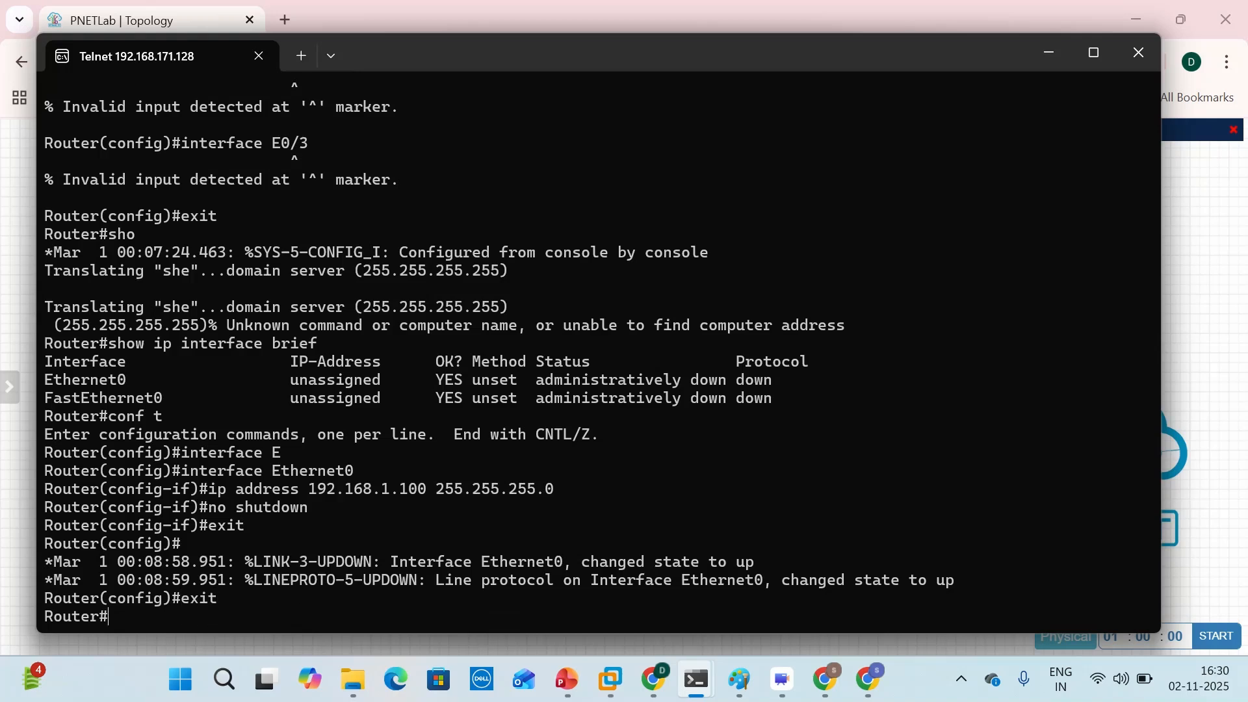
text(writ)
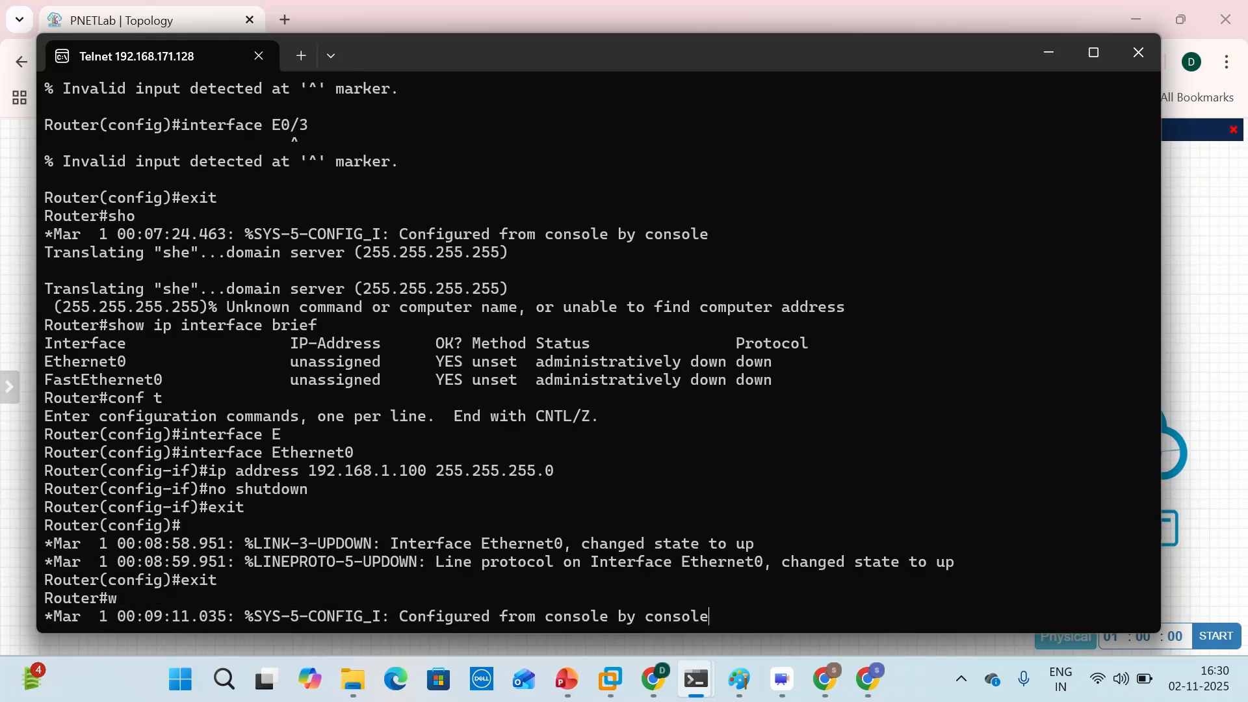
key(BackSpace)
key(BackSpace)
key(BackSpace)
key(Return)
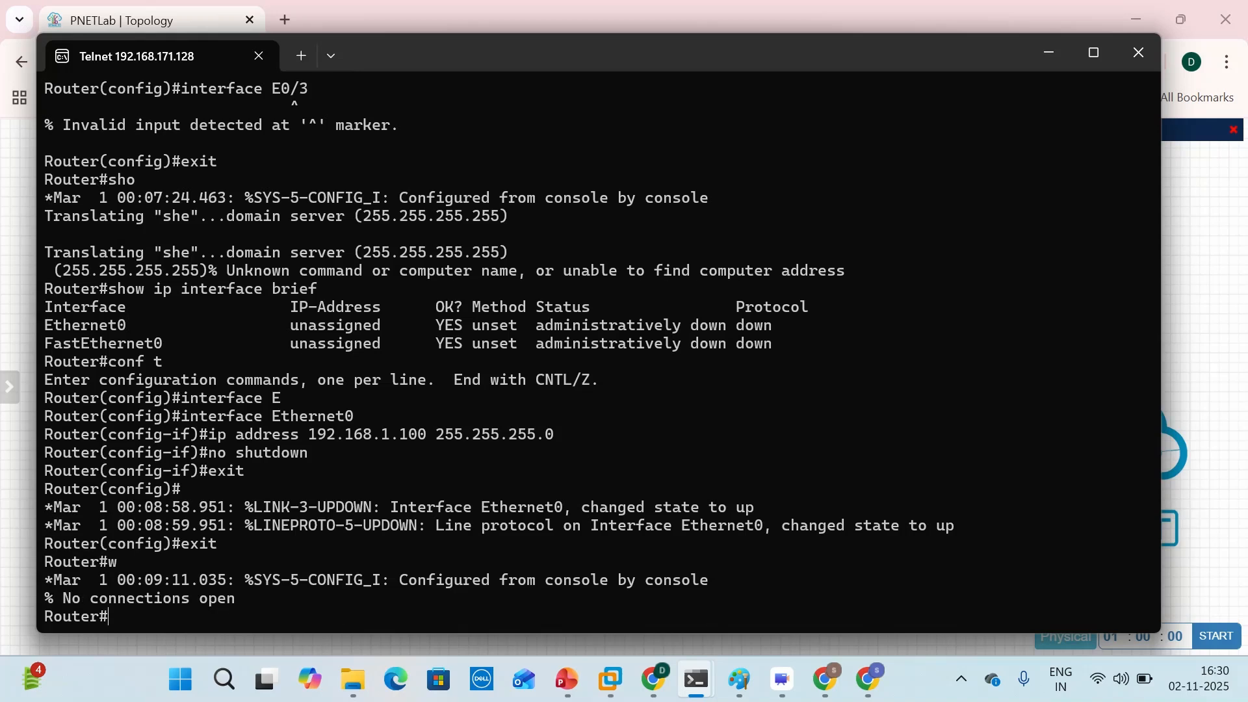
Save the router's running configuration with write memory.
text(write memory)
key(Return)
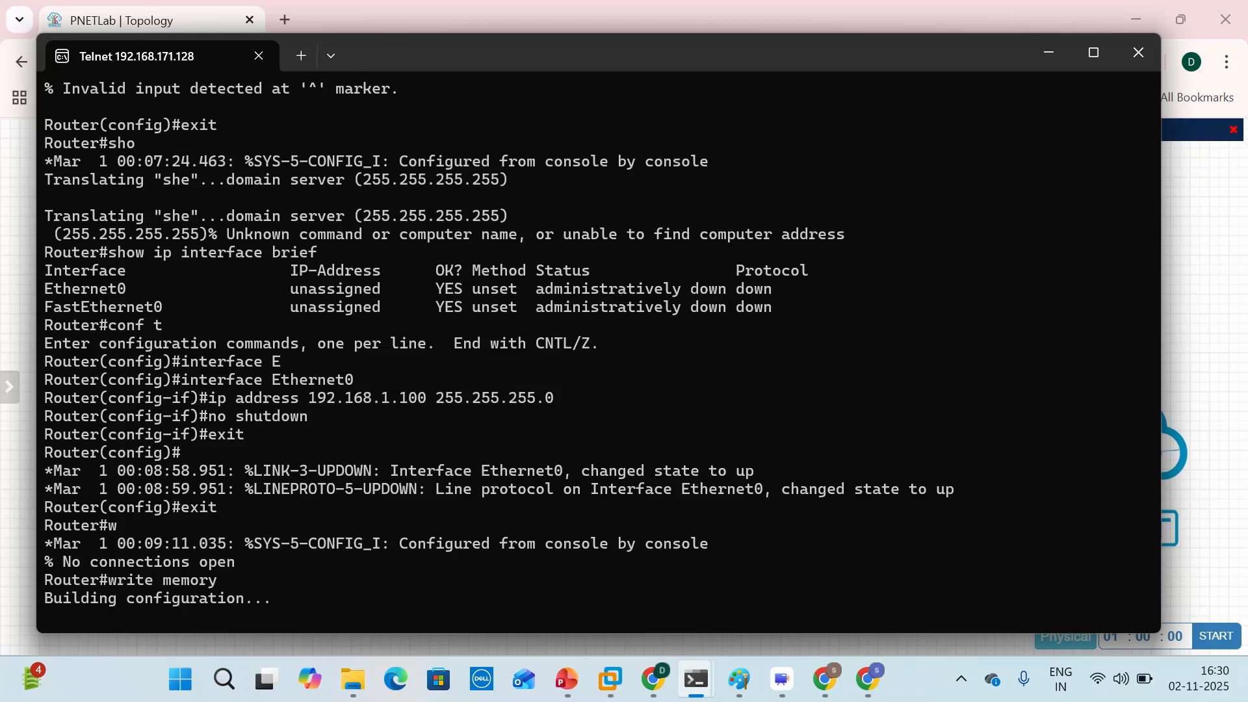
key(Return)
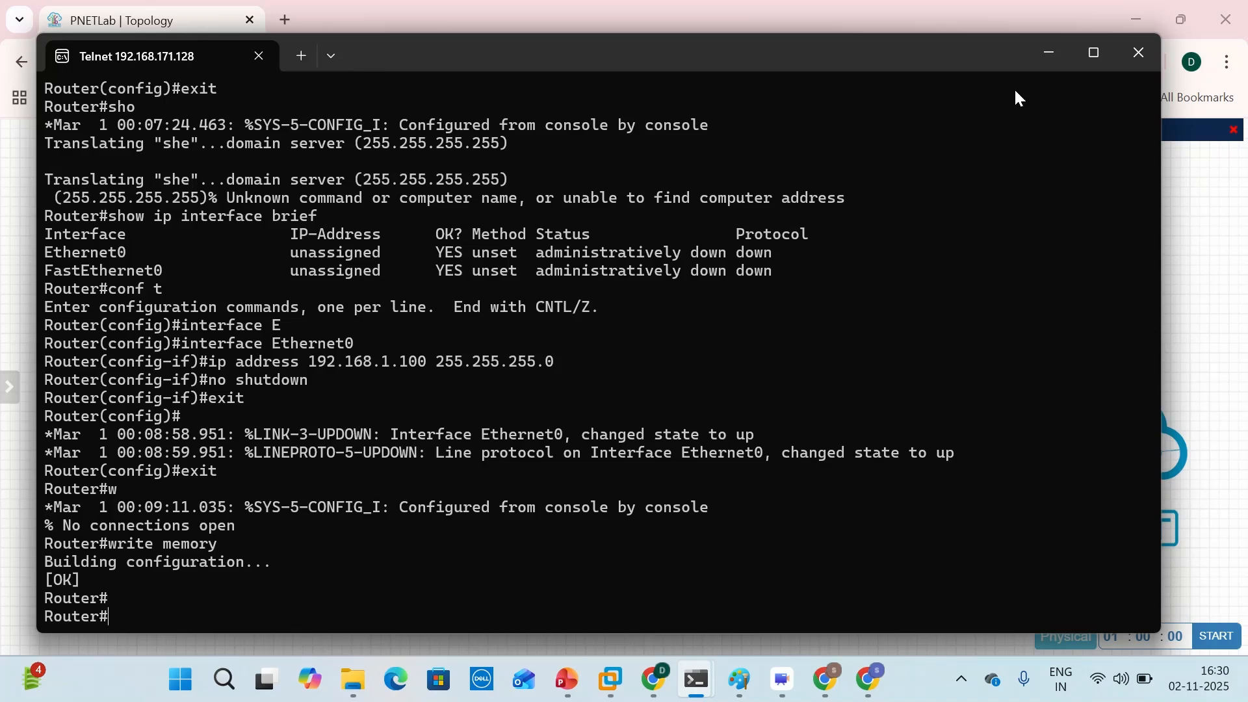
Open a console to the VPC2 node from the topology and bring its Telnet window to the front.
click(1049, 57)
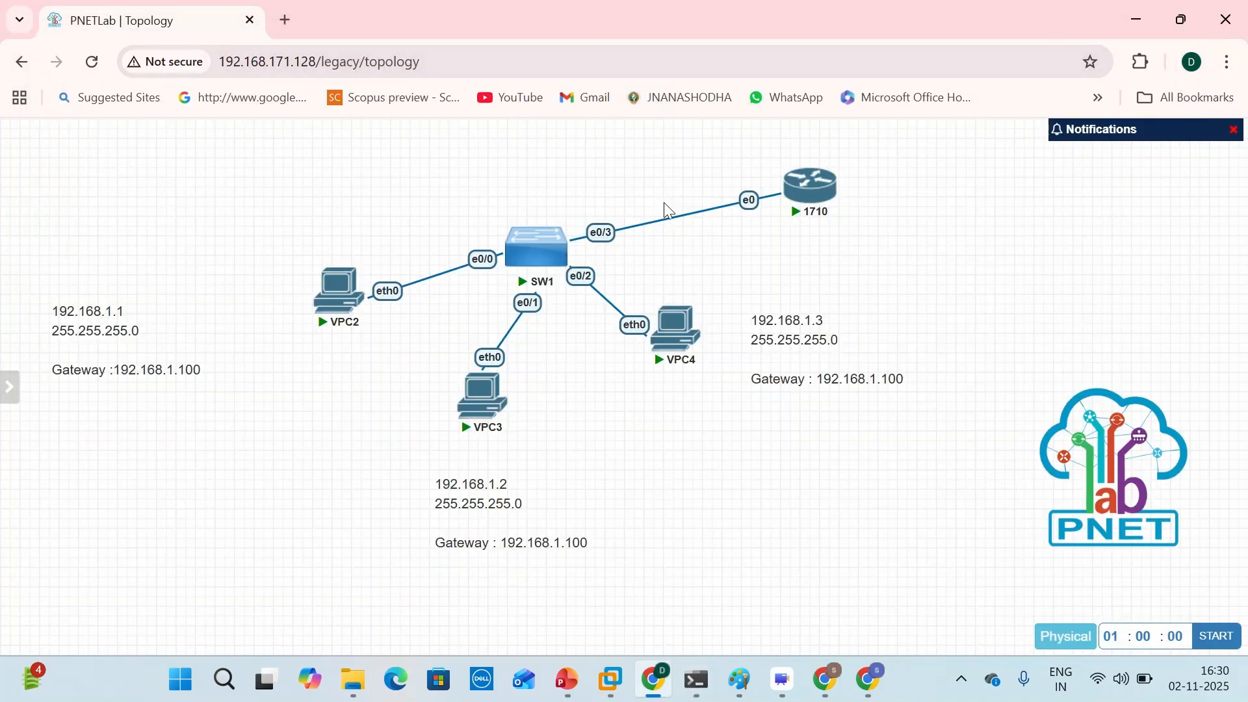
drag(261, 216, 345, 288)
right_click(345, 288)
click(256, 252)
right_click(345, 287)
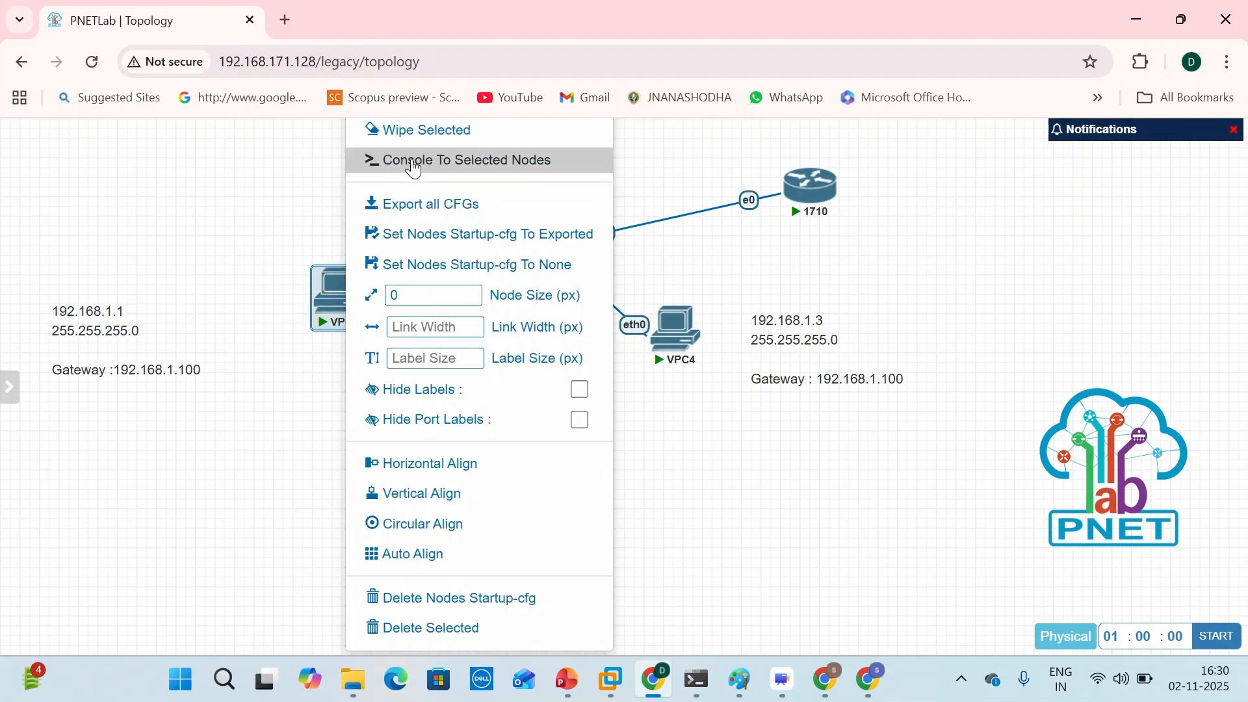
click(455, 160)
click(801, 213)
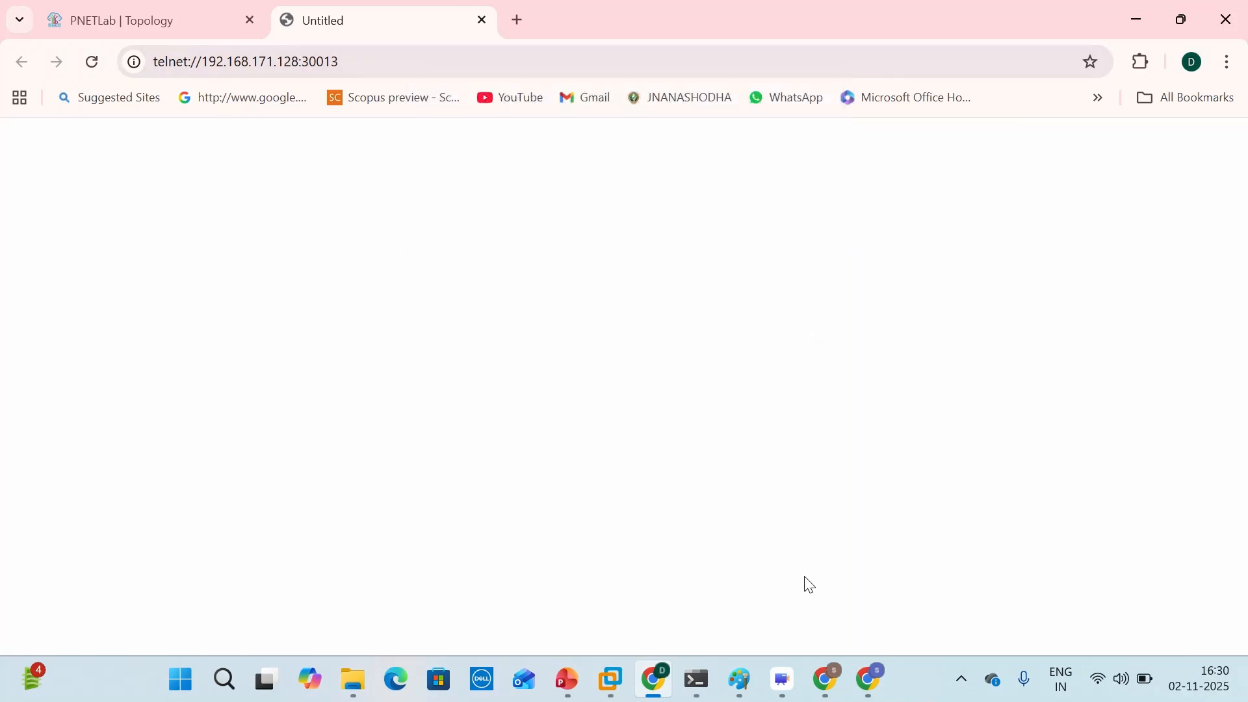
mouse_move(688, 676)
click(504, 587)
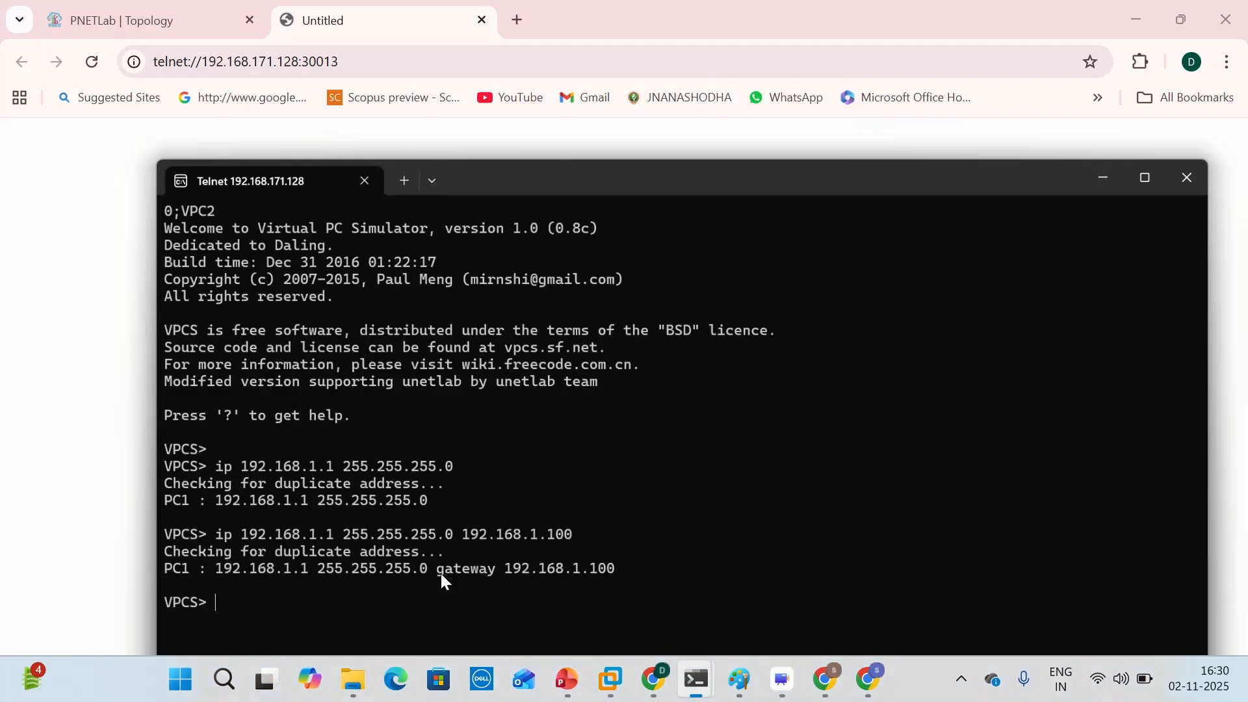
Ping the gateway 192.168.1.100 from VPC2, review the replies, and put the console away.
text(ping 192)
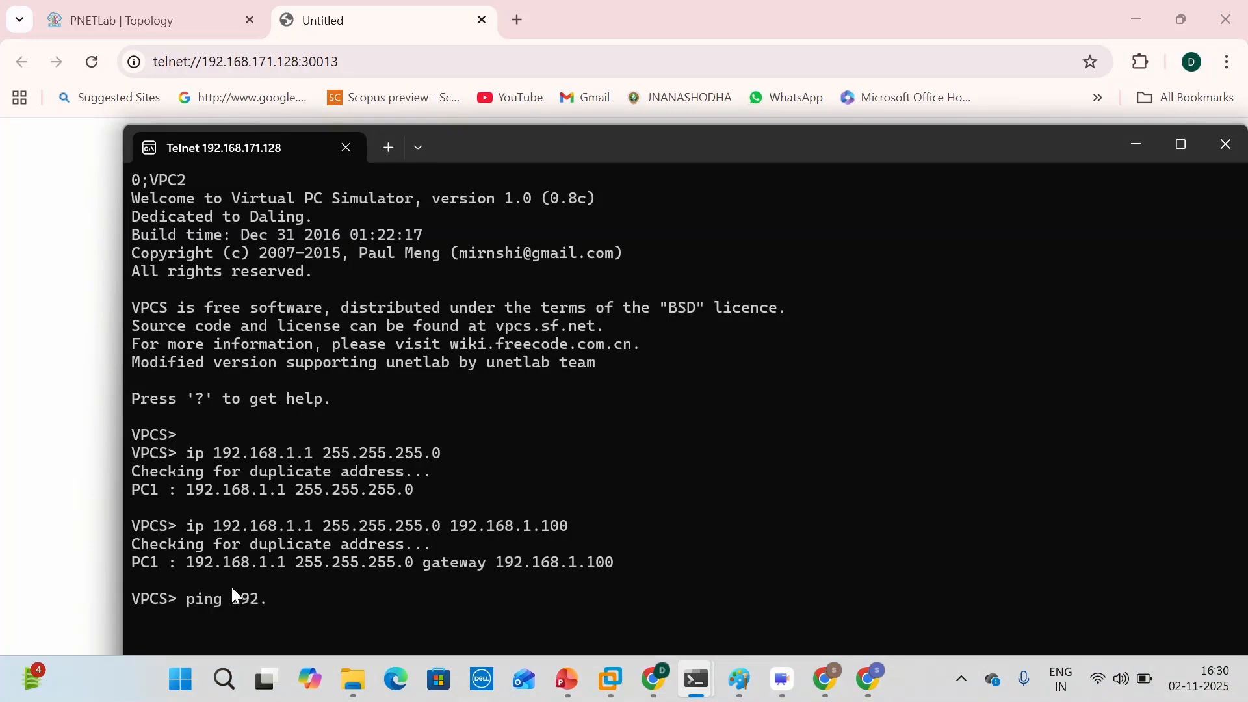
text(.168.1.100)
key(Return)
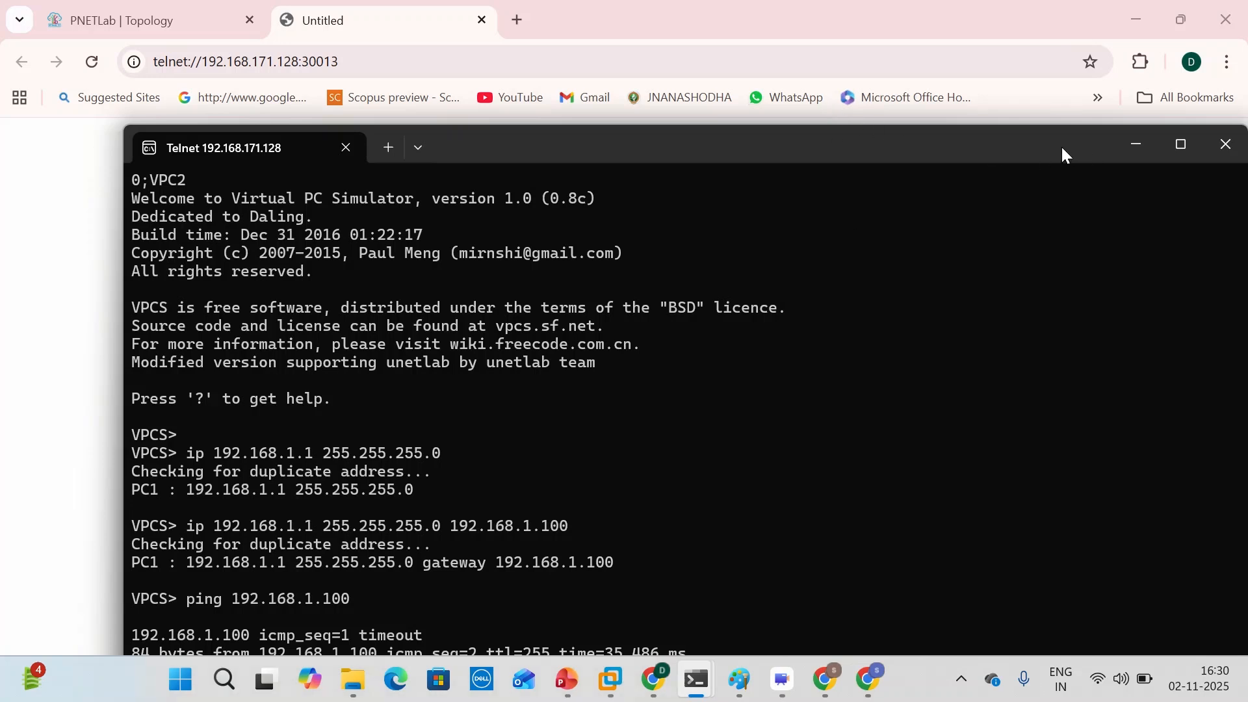
drag(1062, 147, 974, 23)
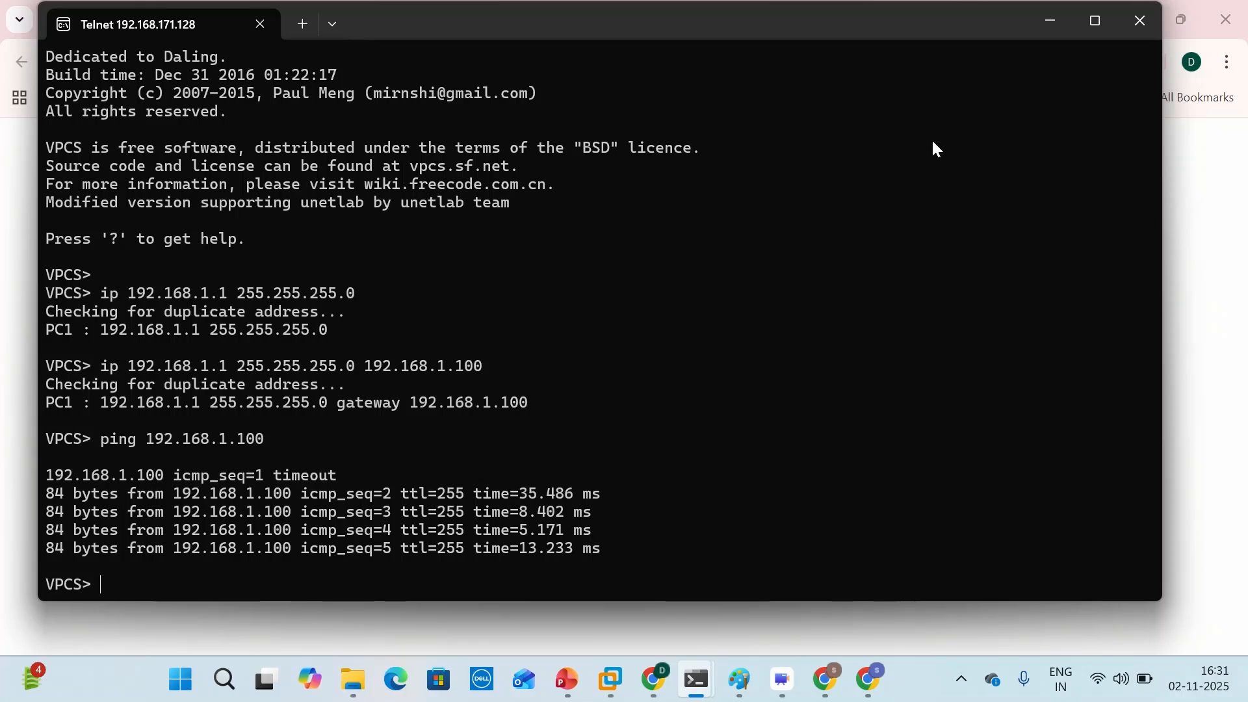
click(1044, 23)
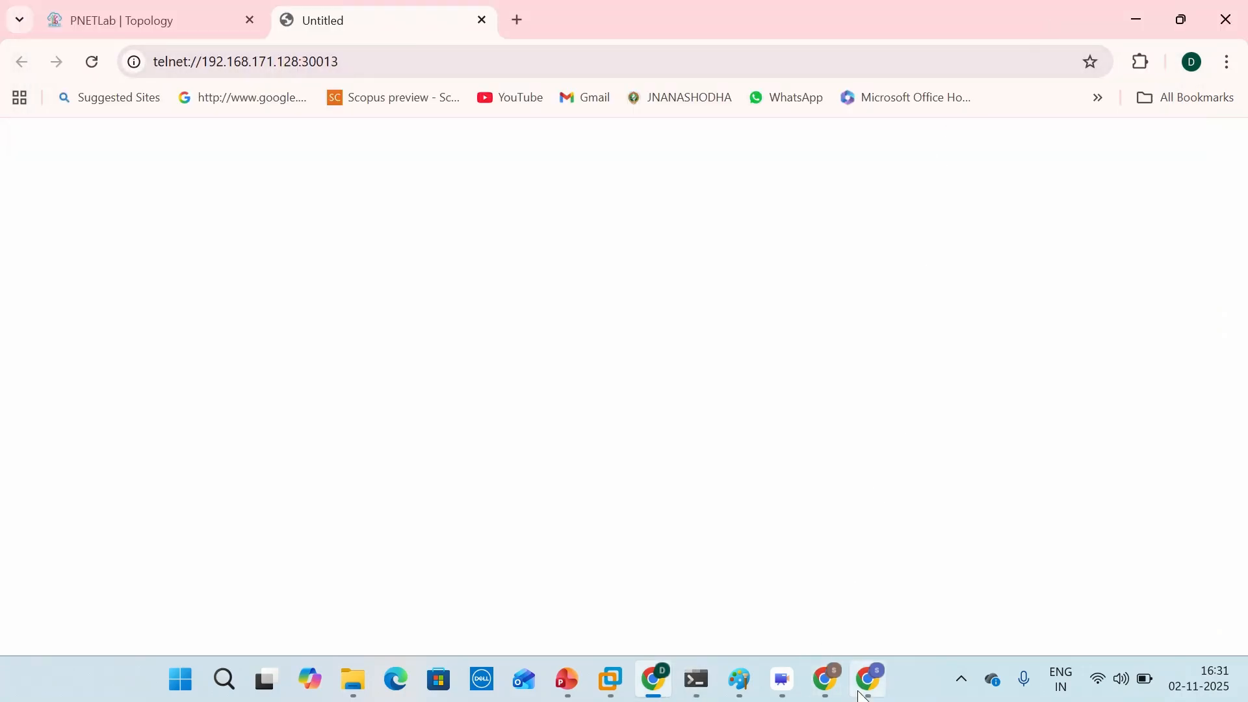